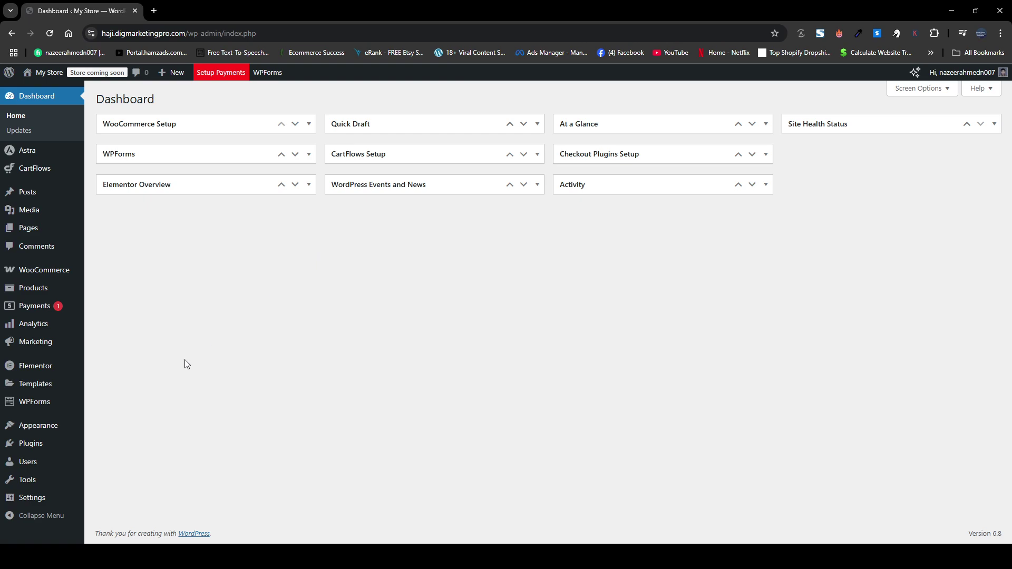
Open the installed plugins list and check that Elementor Pro is among the active plugins.
mouse_move(42, 292)
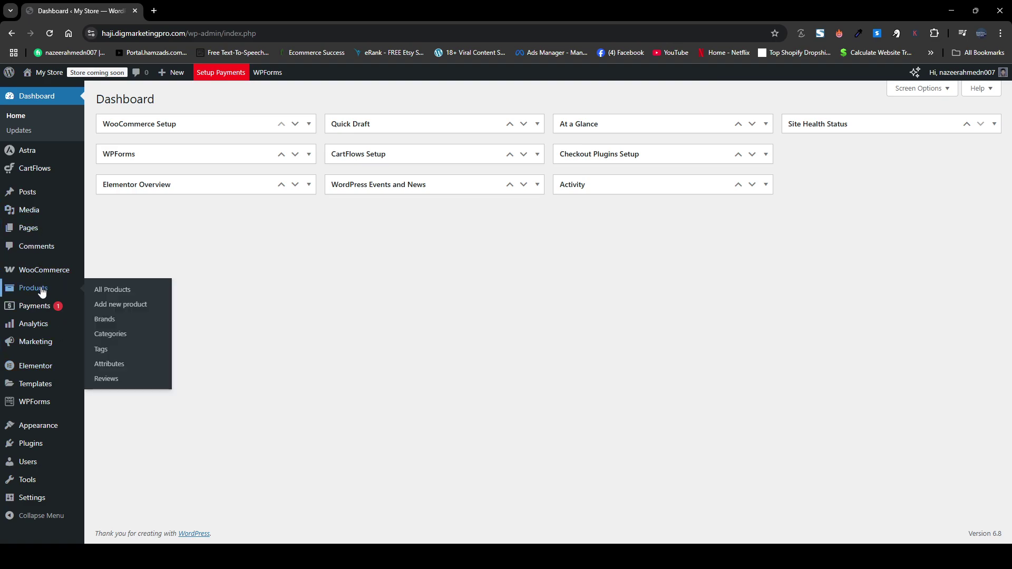
mouse_move(37, 443)
click(125, 450)
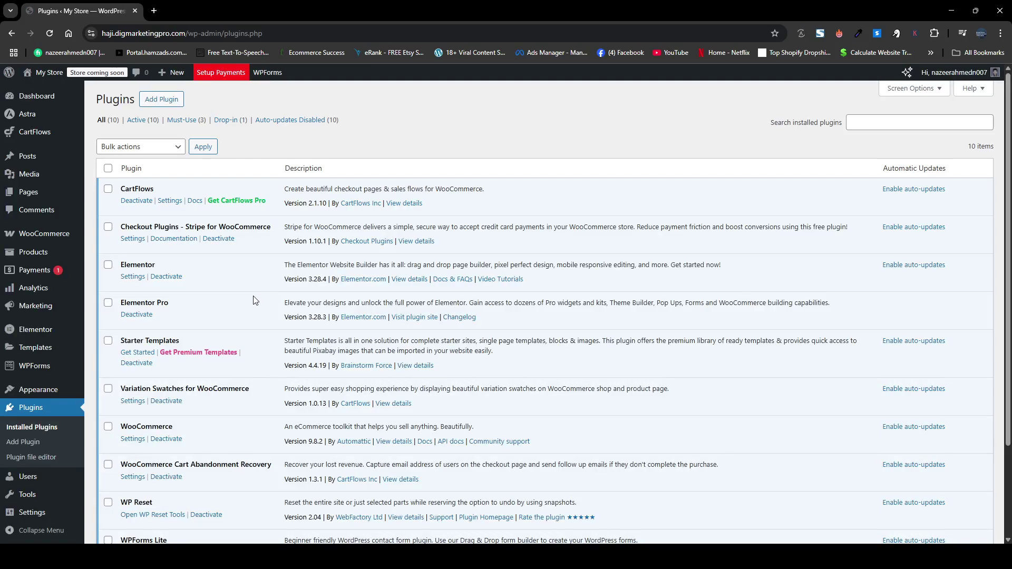
scroll(144, 206, down, 3)
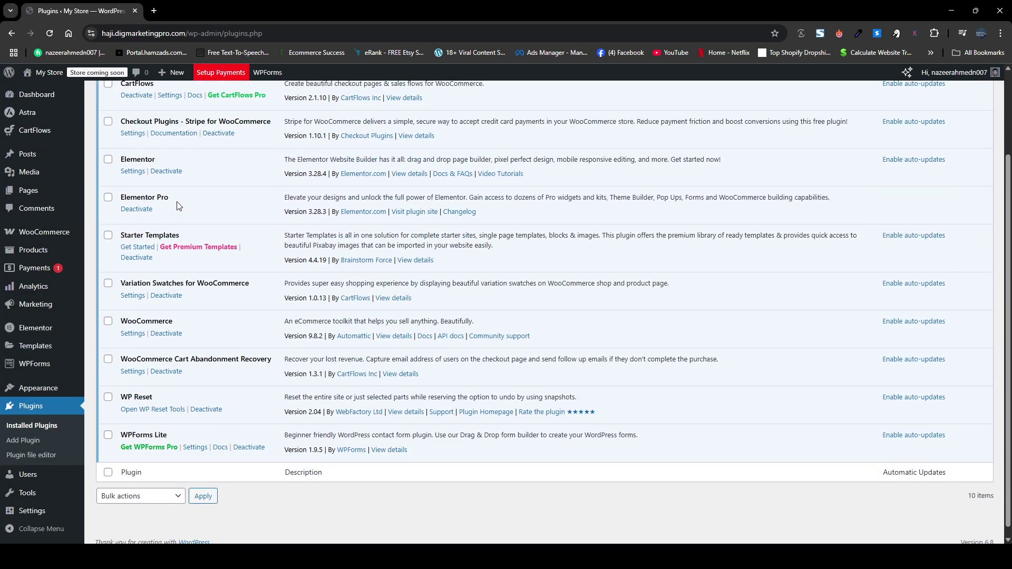
drag(170, 198, 121, 199)
scroll(122, 212, up, 2)
Open the storefront in a new browser tab and examine the layout of the DNK Yellow Shoes product page.
mouse_move(48, 74)
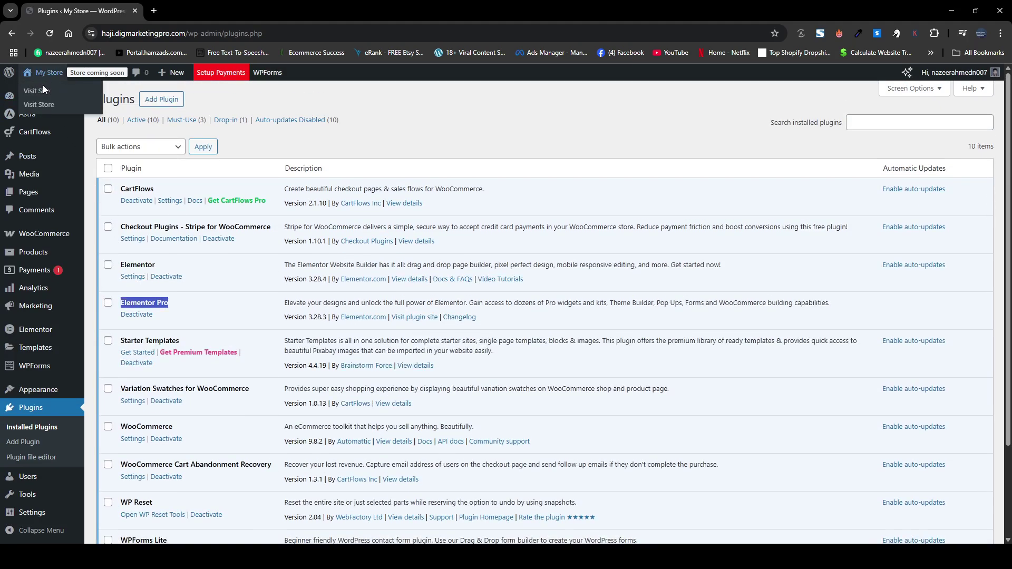
middle_click(39, 104)
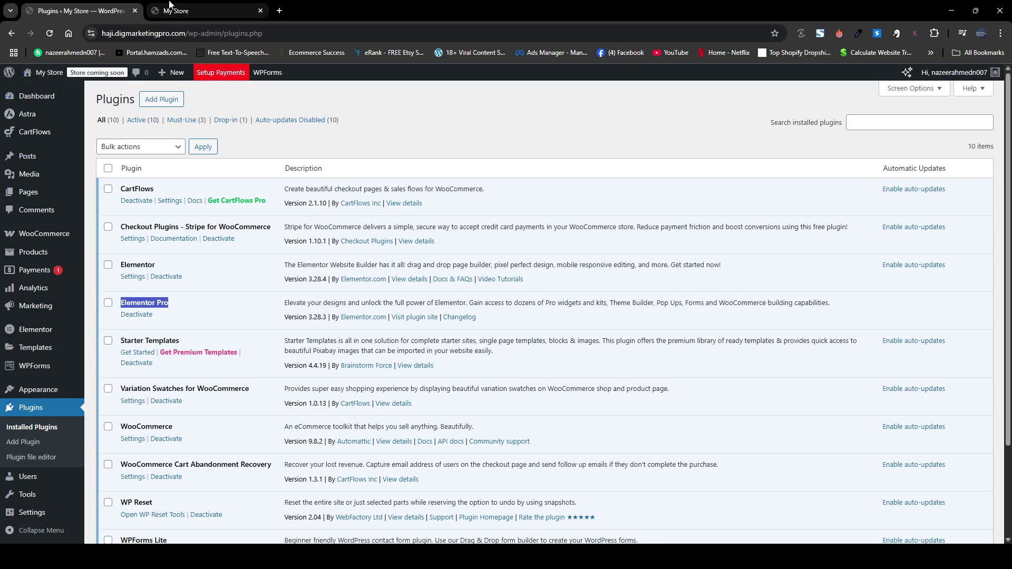
click(170, 6)
scroll(295, 184, down, 15)
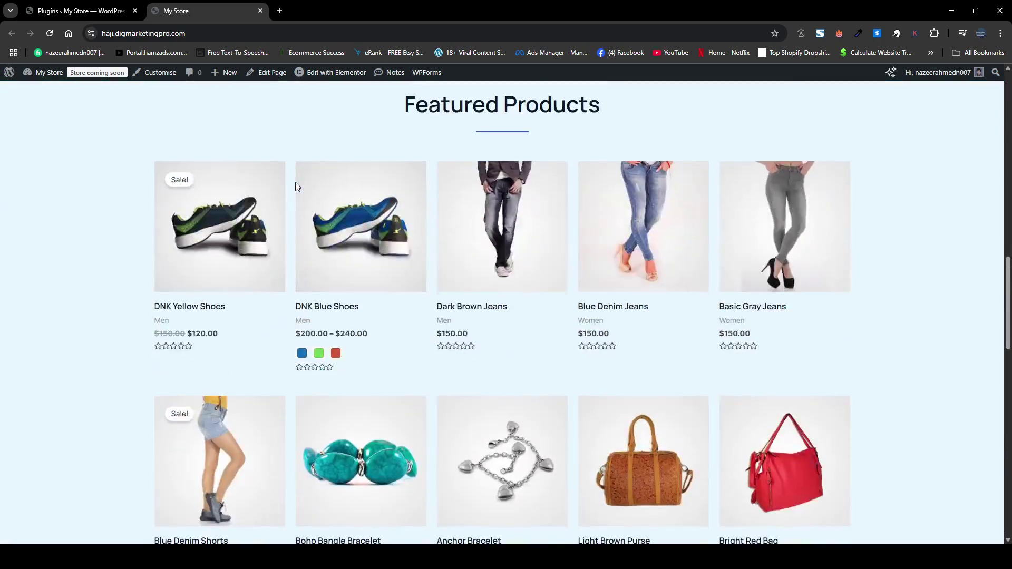
click(203, 272)
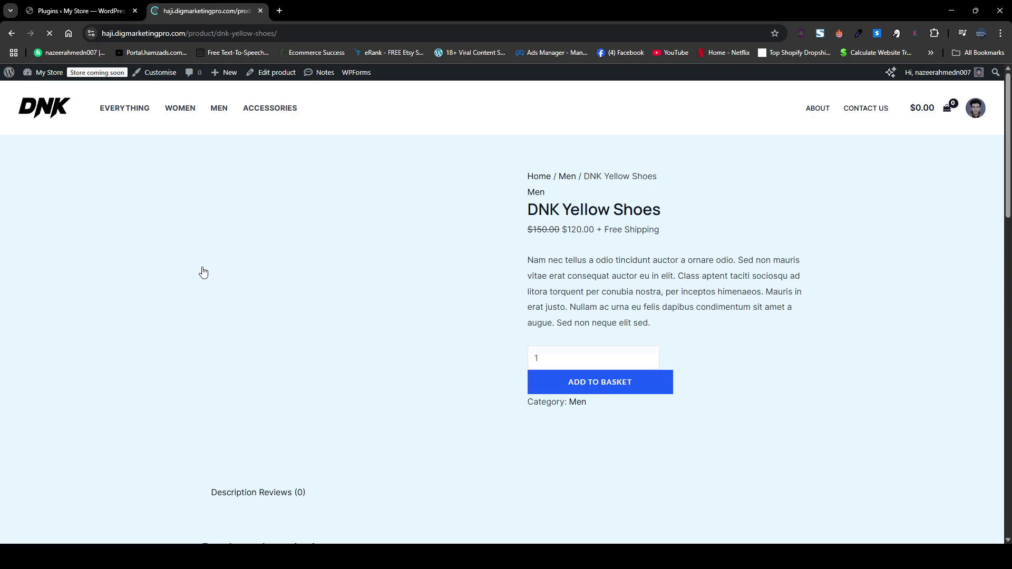
scroll(529, 305, down, 3)
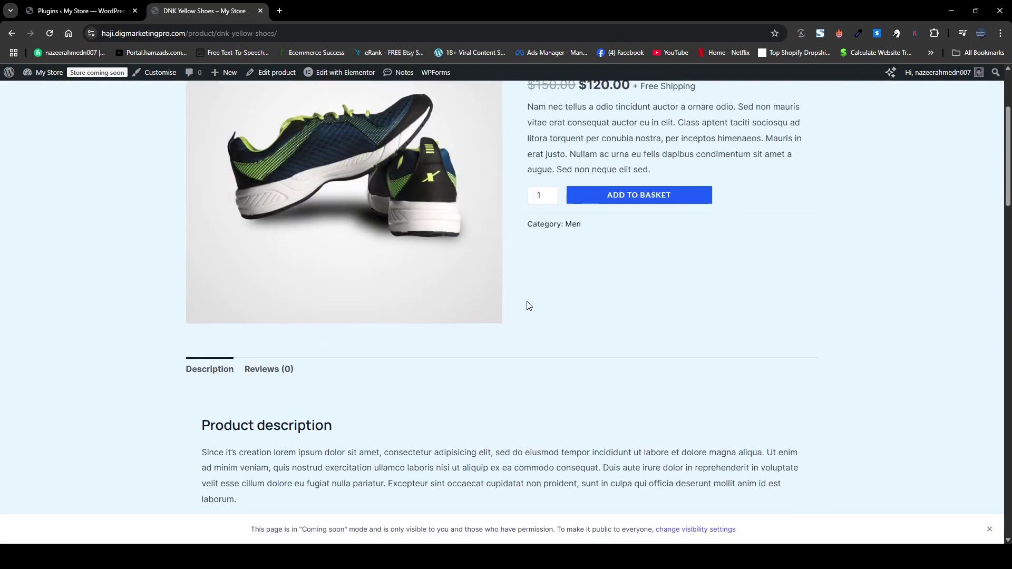
scroll(529, 305, down, 4)
scroll(529, 304, up, 2)
scroll(529, 306, up, 5)
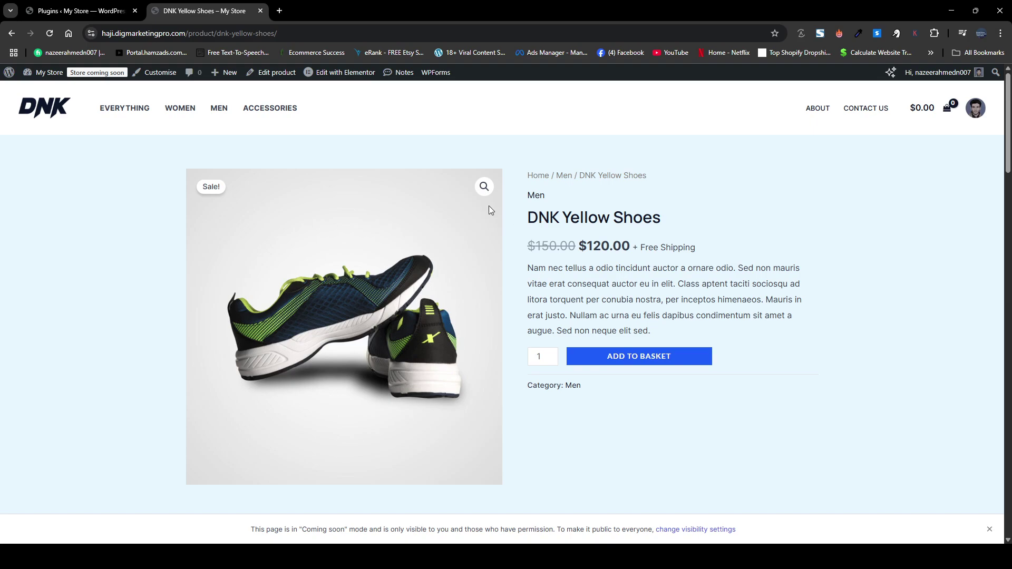
Open the saved templates in a new tab and create a Single Product template named "Single Product Page".
click(91, 5)
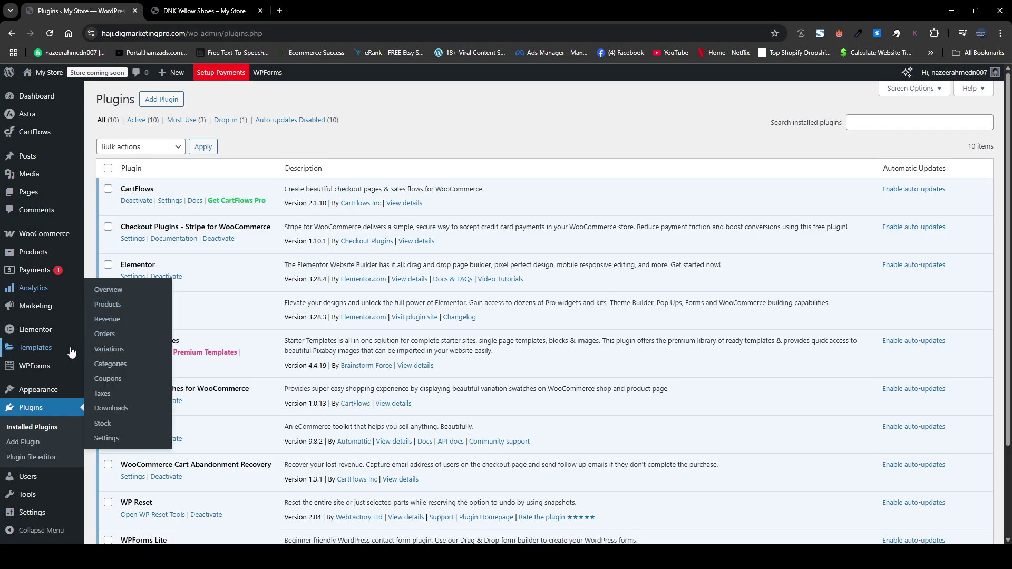
mouse_move(44, 354)
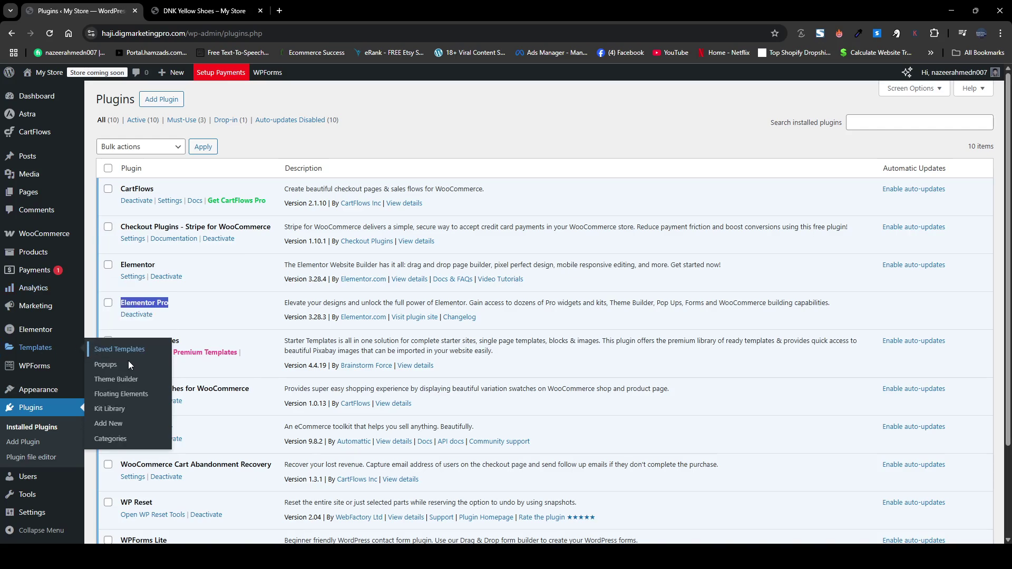
middle_click(120, 349)
click(206, 11)
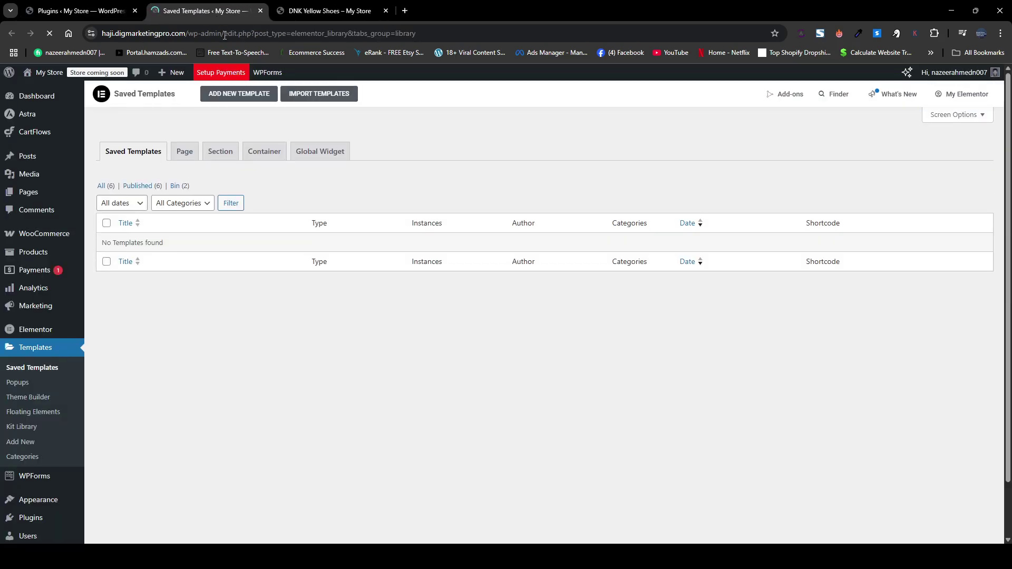
click(229, 99)
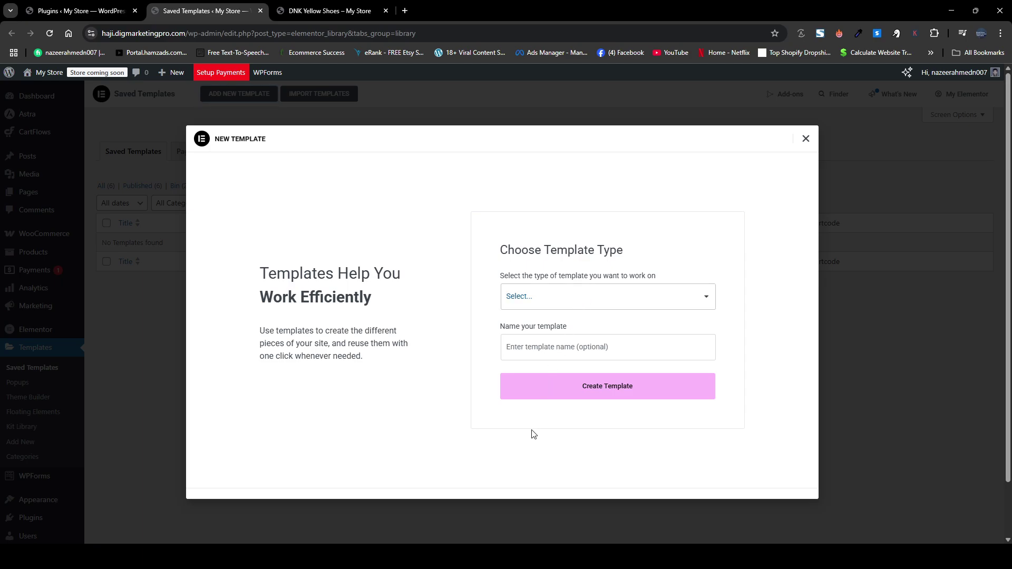
click(533, 453)
click(532, 349)
text(Single Product Page)
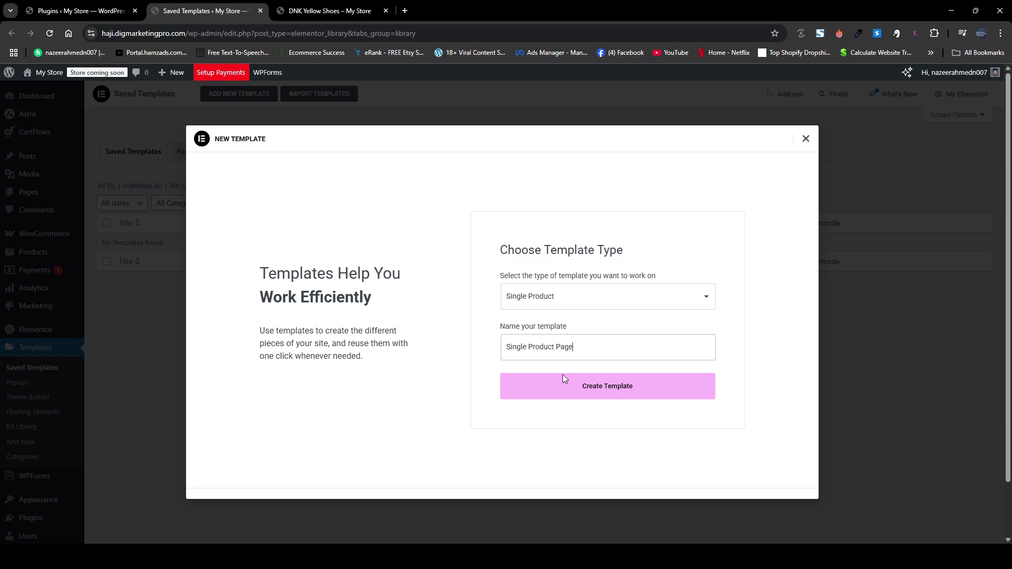
click(572, 394)
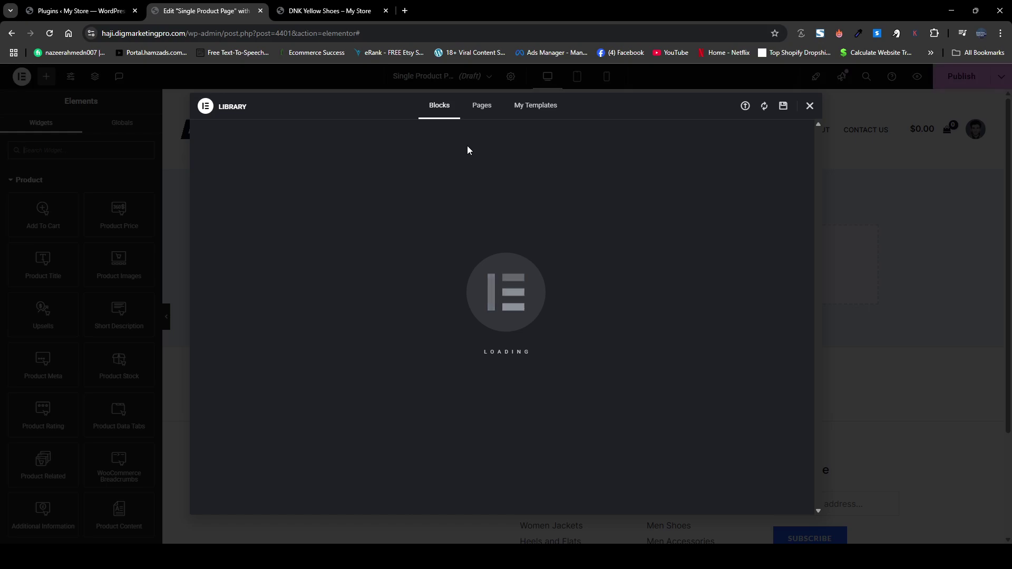
Dismiss the template library and add a flexbox container with two equal columns.
click(810, 107)
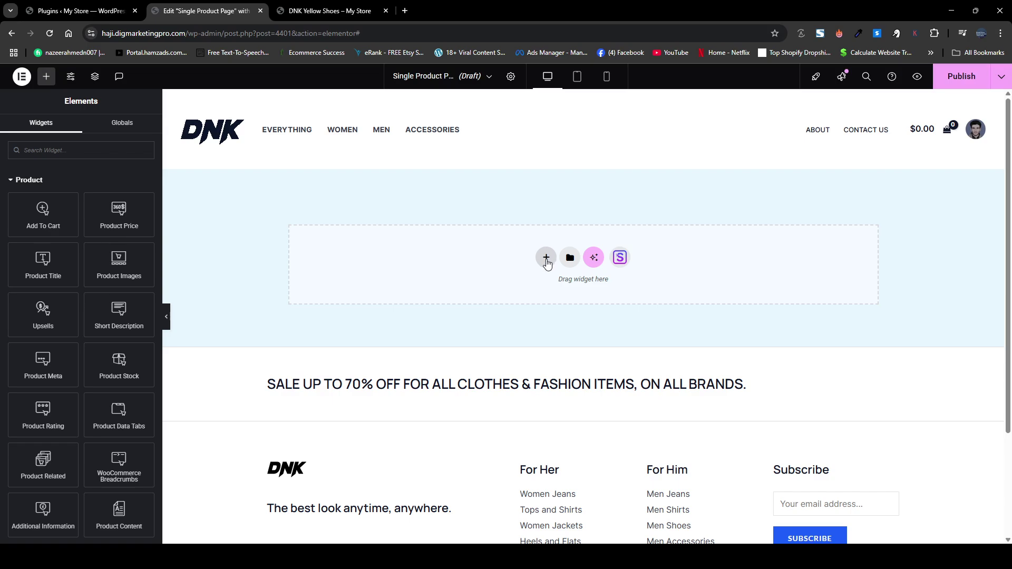
click(547, 262)
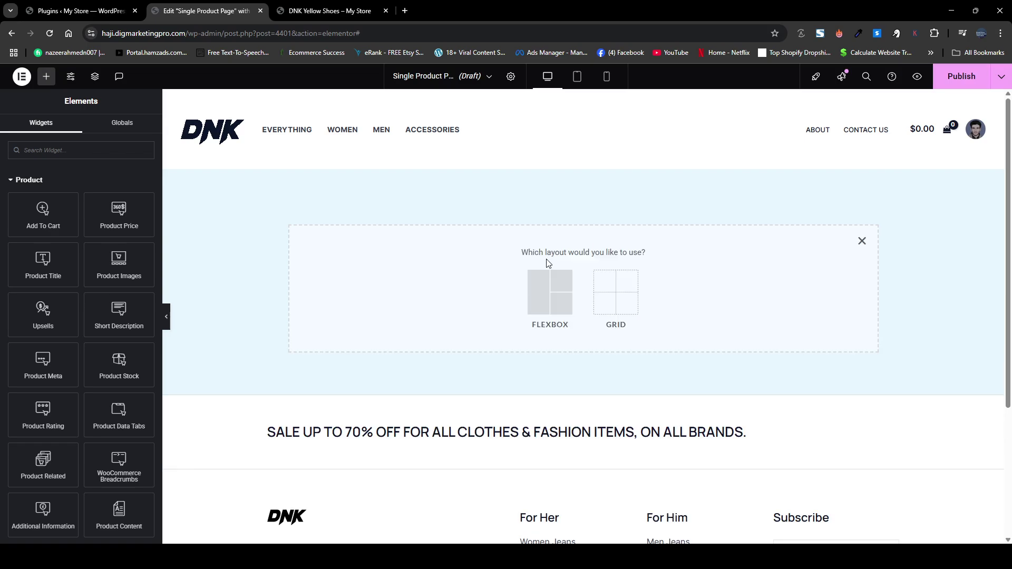
click(534, 297)
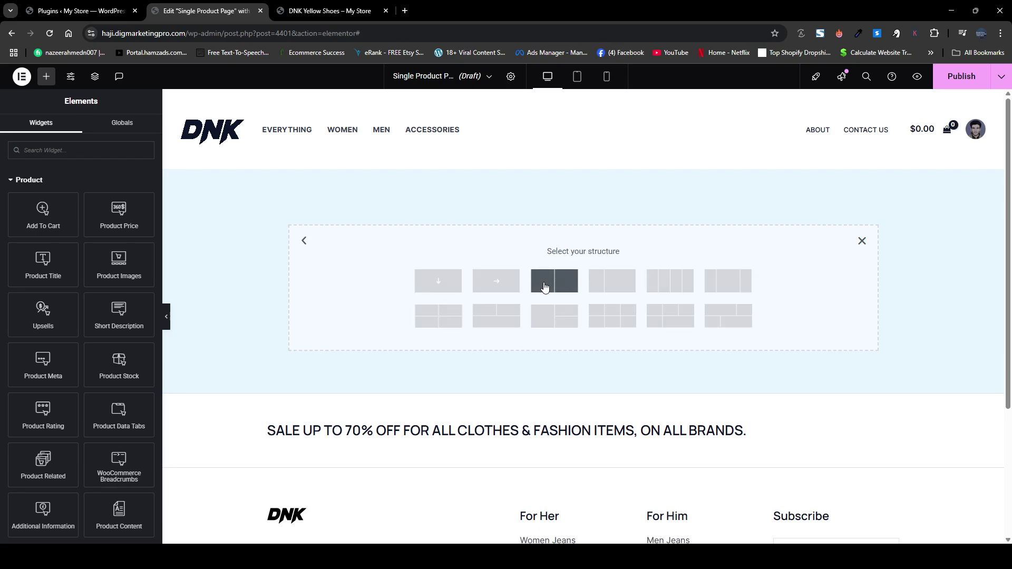
click(541, 287)
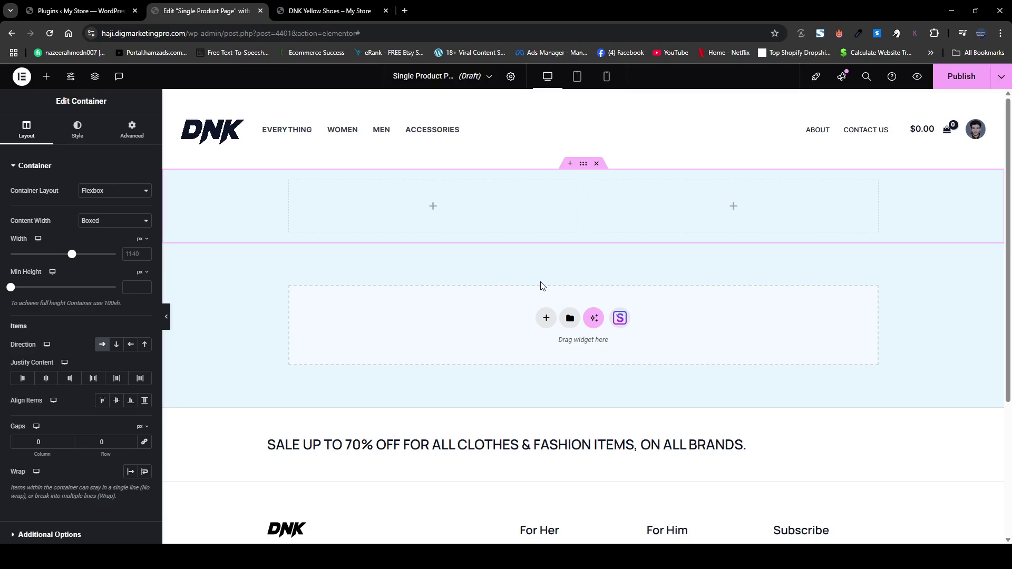
Check the live product page's layout, then place a Product Images widget in the container's second column.
click(47, 76)
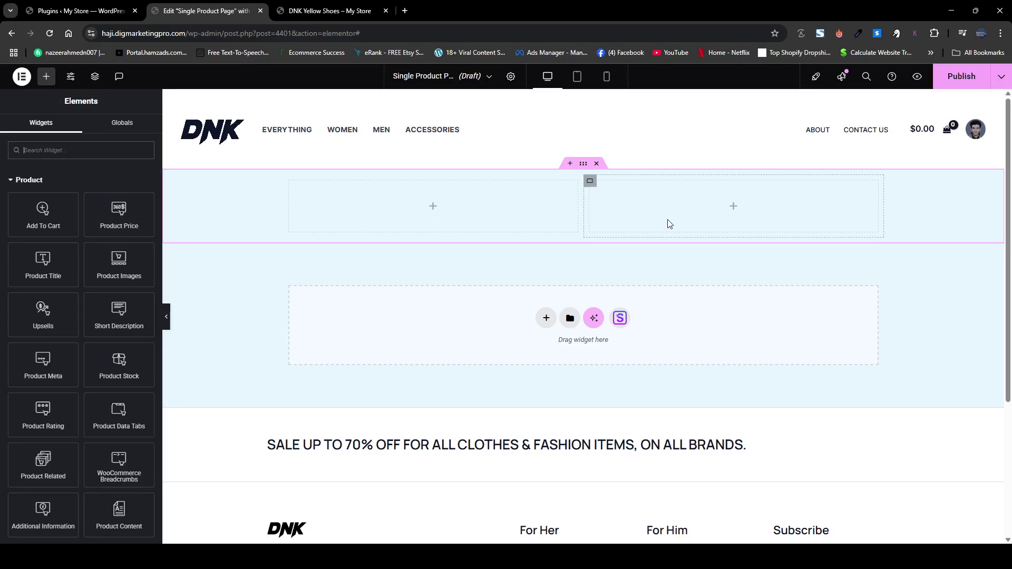
click(330, 11)
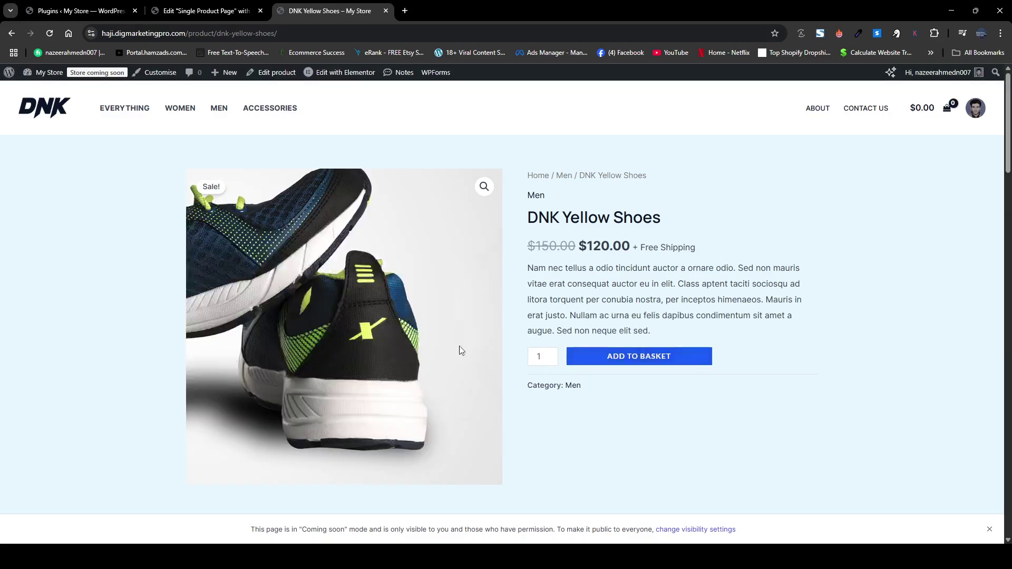
click(222, 10)
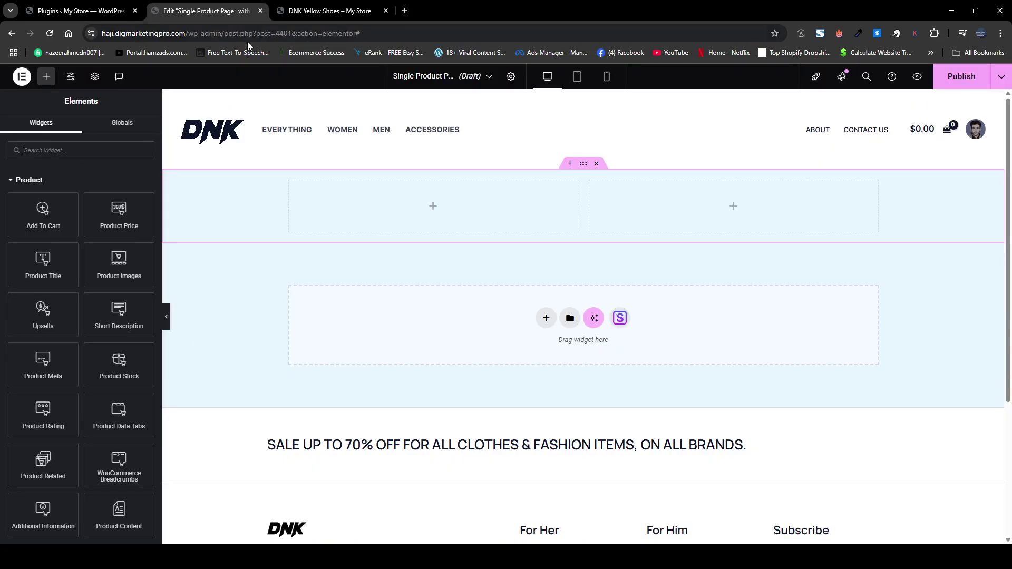
drag(119, 263, 665, 211)
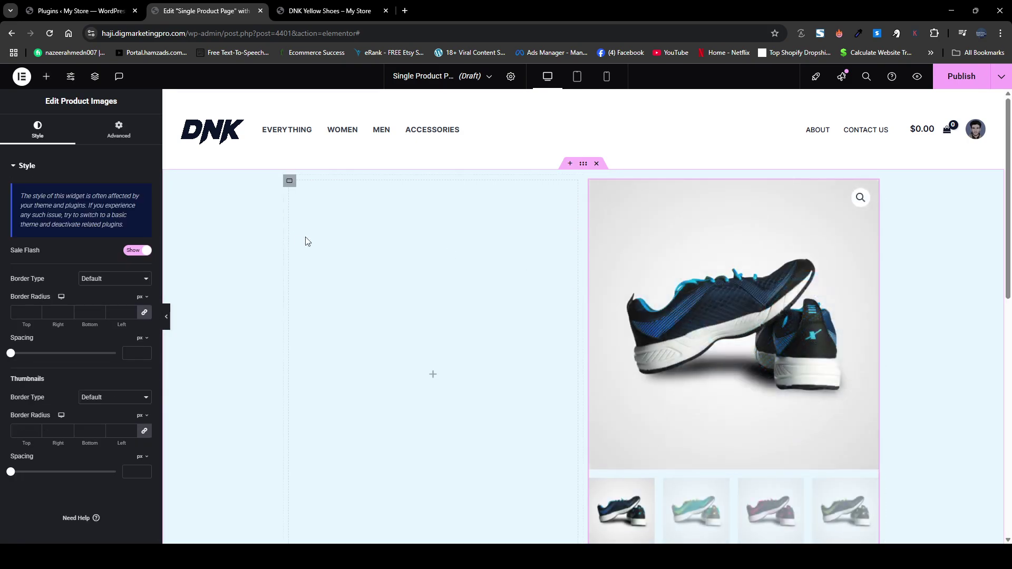
Add a Product Price widget to the container's first column and a Product Title widget above it.
click(46, 77)
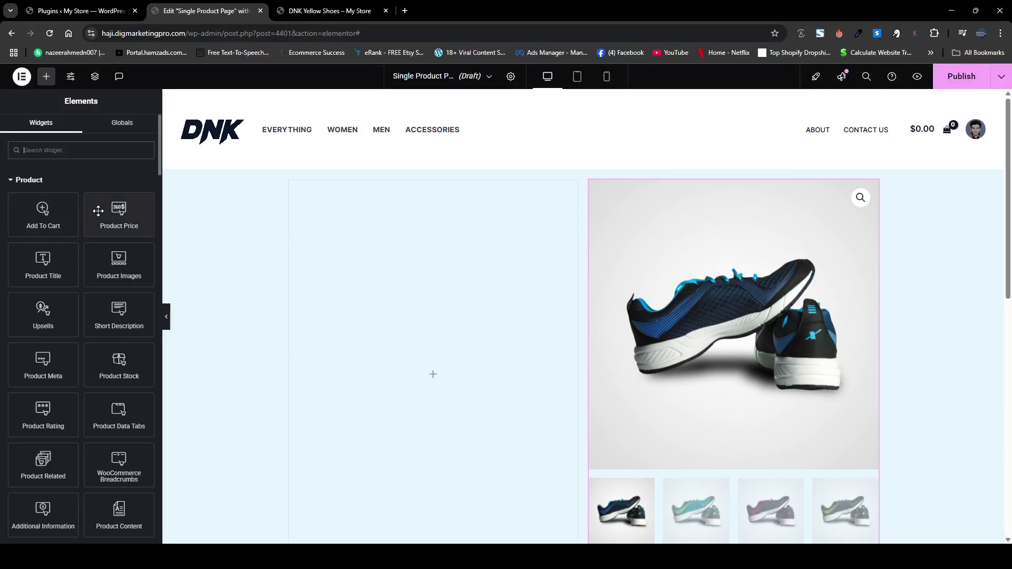
drag(98, 213, 332, 234)
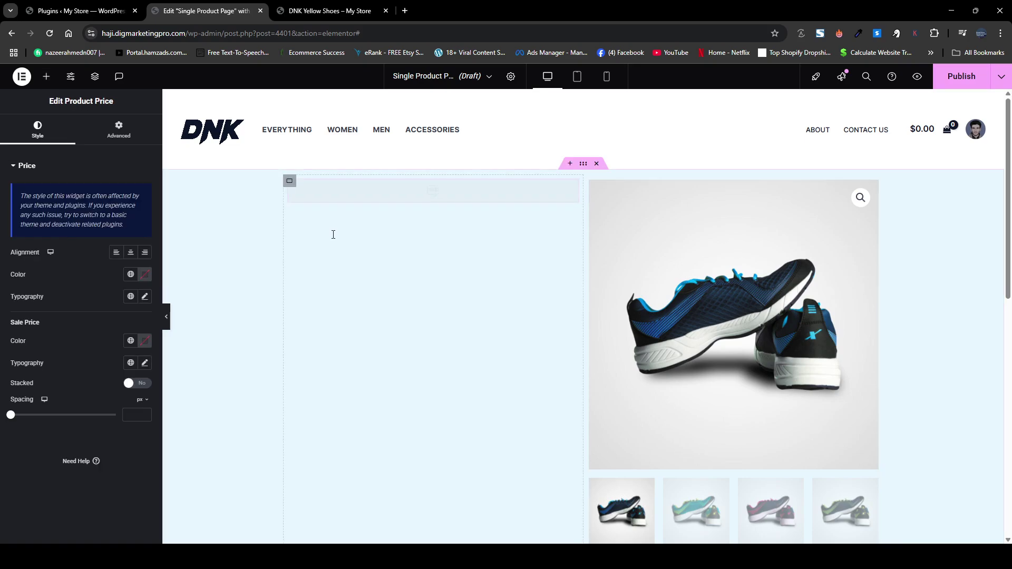
click(346, 11)
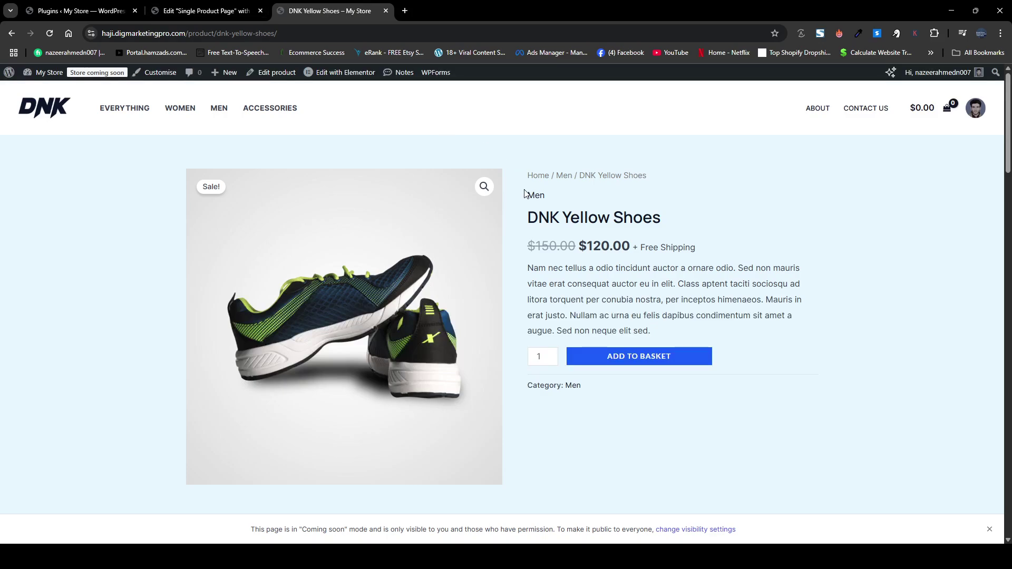
click(179, 10)
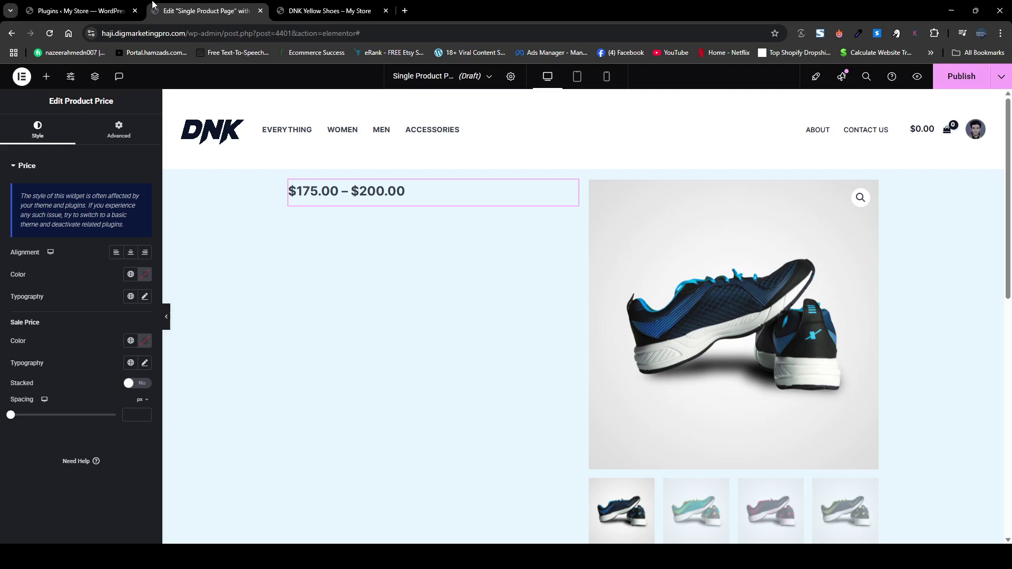
click(46, 77)
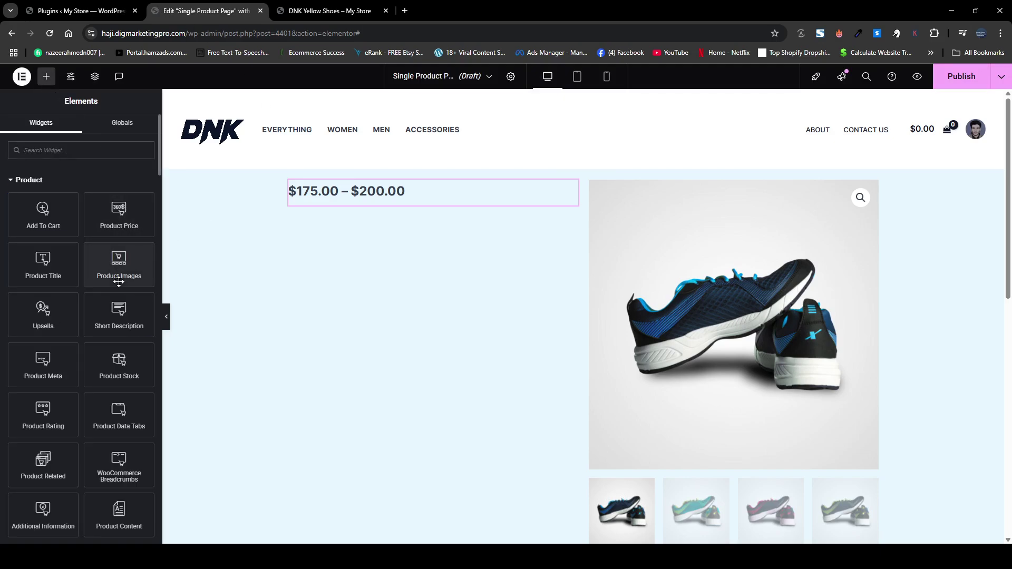
drag(43, 261, 312, 199)
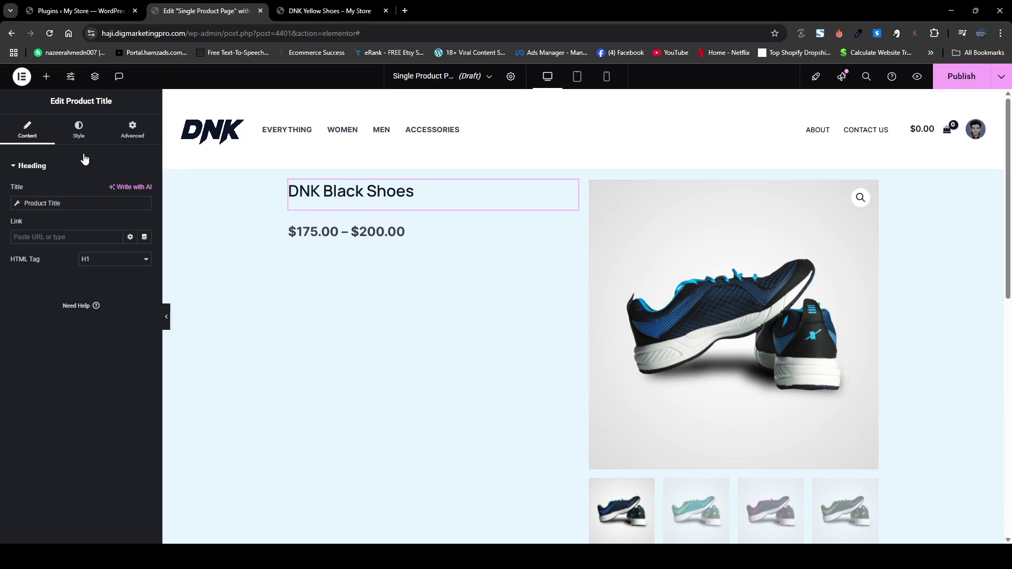
Search the widgets for "rev", add a Rating widget below the price, and compare with the live product page.
click(47, 77)
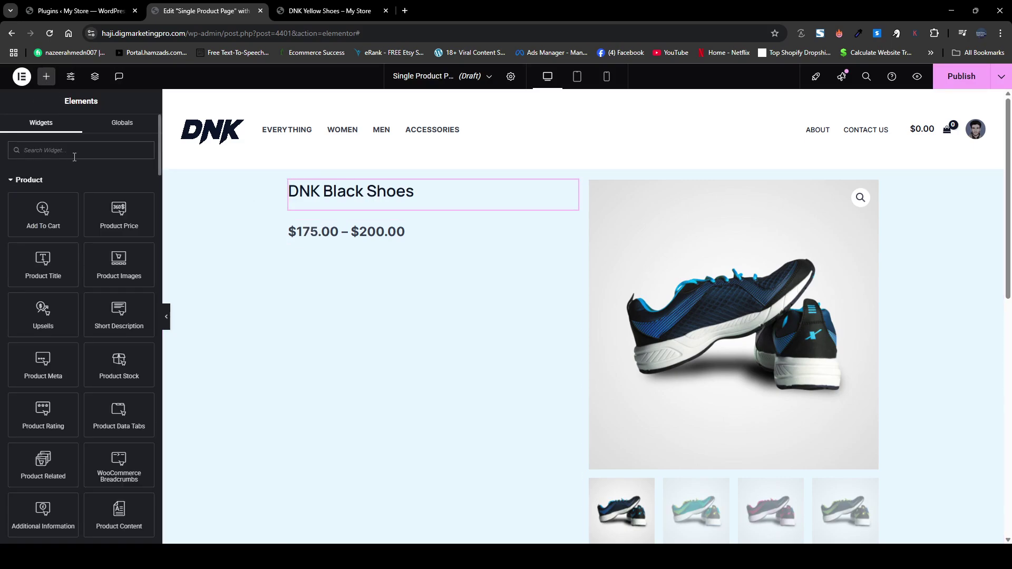
text(rev)
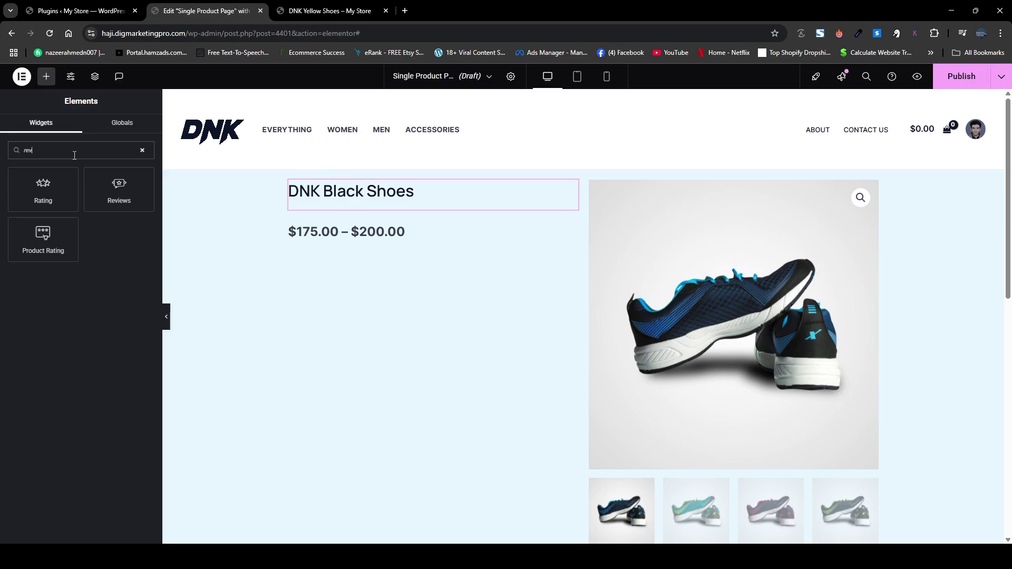
drag(44, 201, 345, 240)
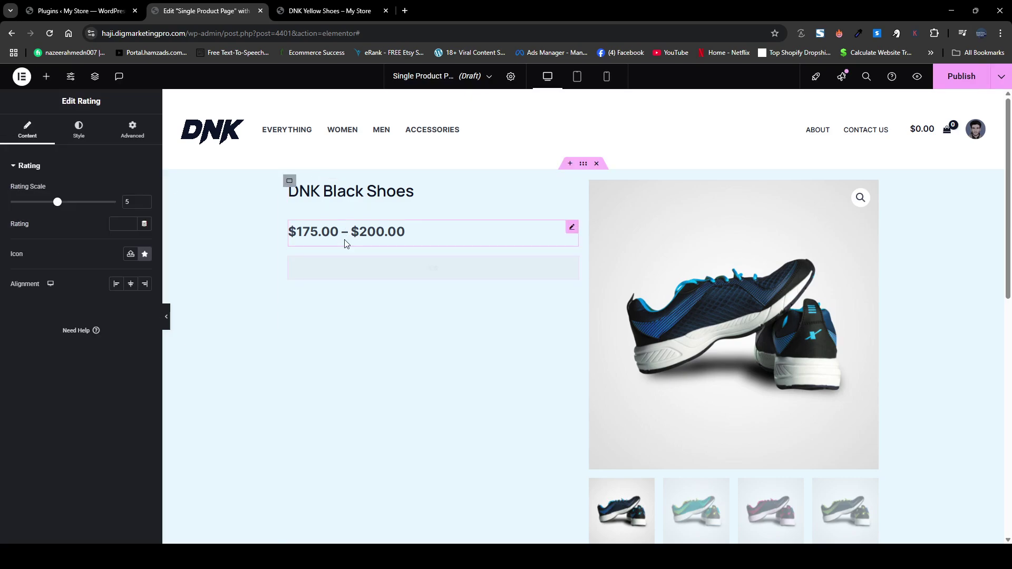
click(337, 11)
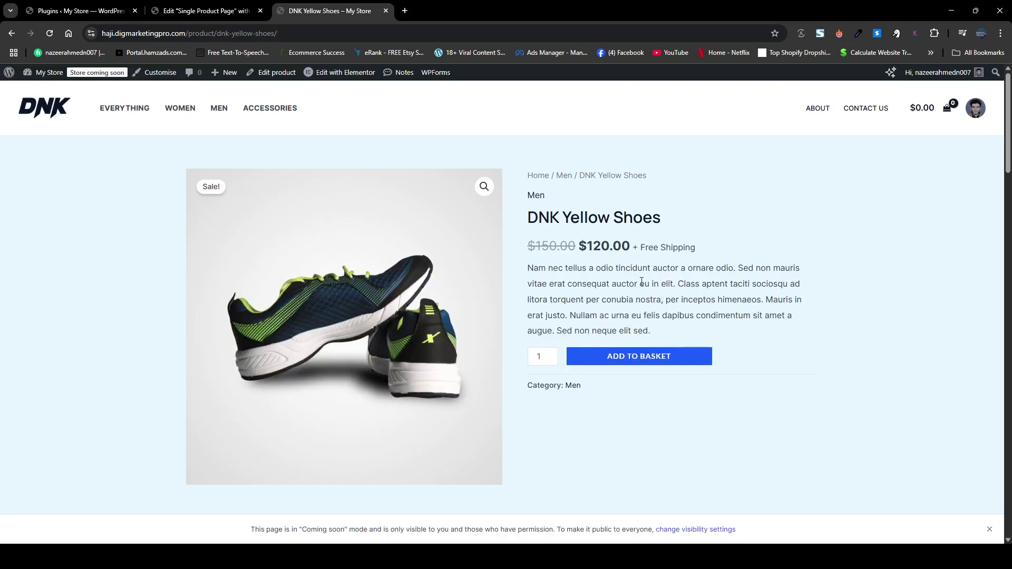
key(ctrl+shift+Tab)
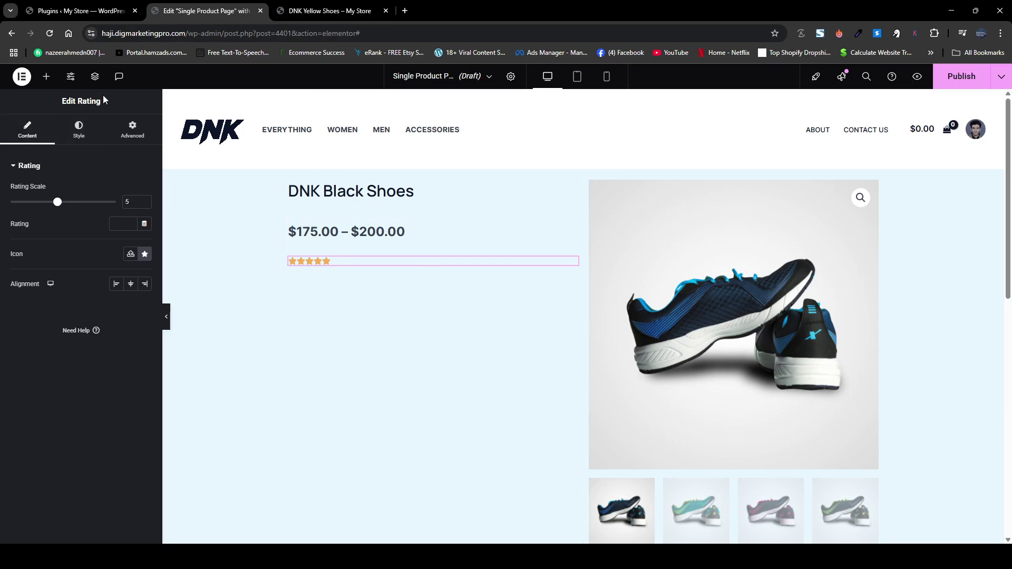
Search the widgets for "desc", add a Short Description widget below the rating, and place an Add To Cart widget below it.
click(42, 78)
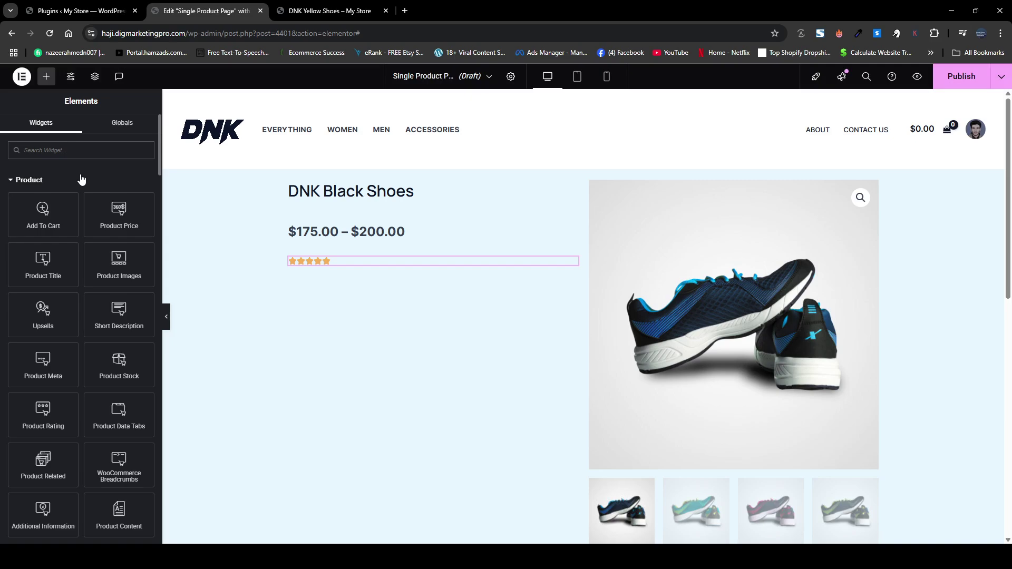
text(des)
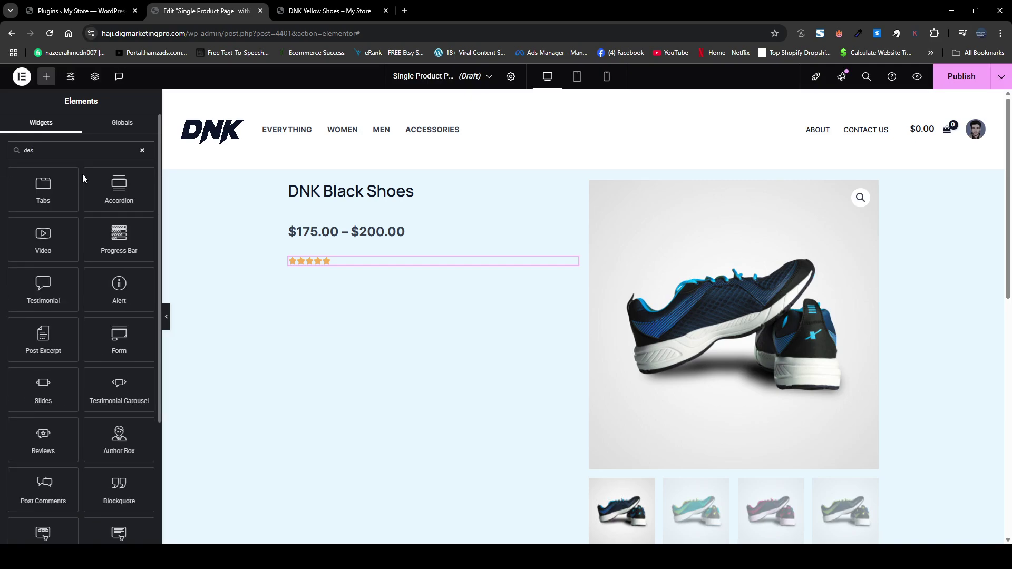
text(c)
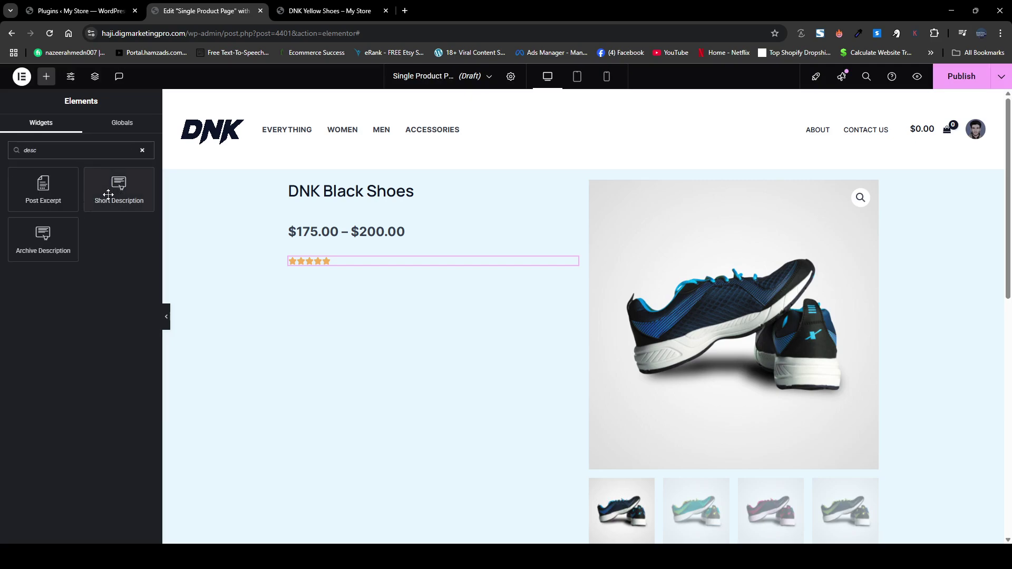
drag(119, 196, 356, 264)
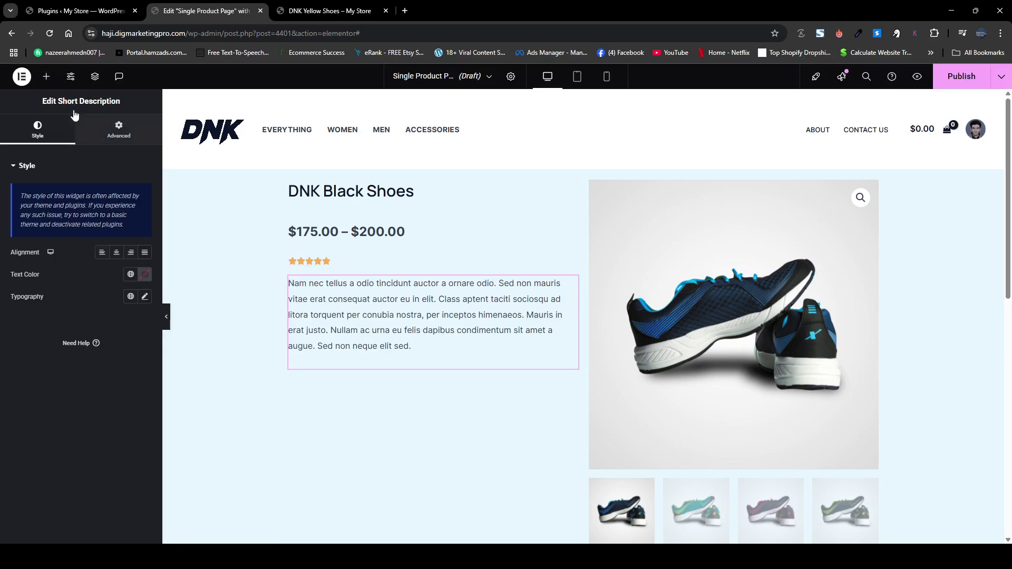
click(46, 76)
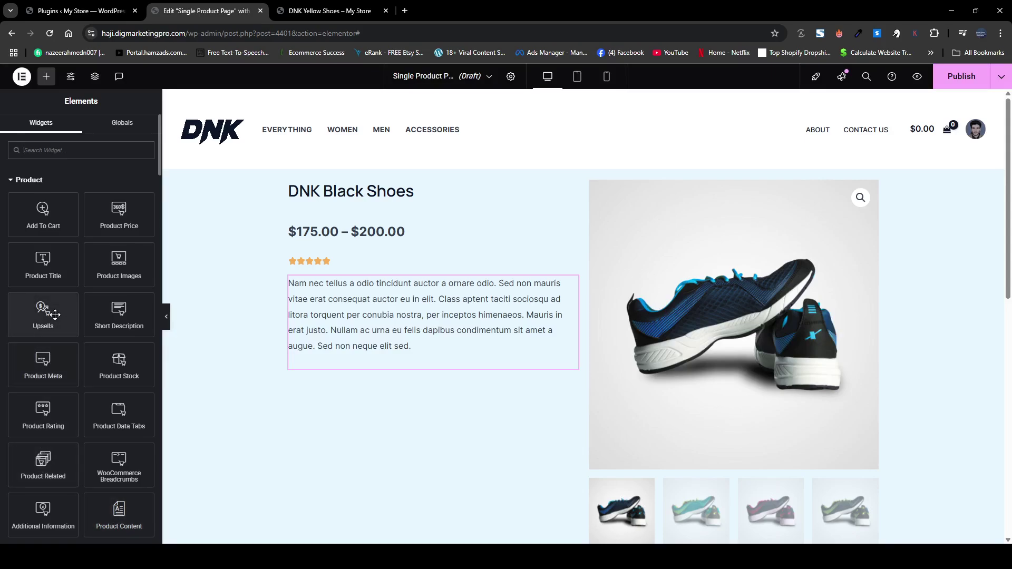
drag(47, 203, 355, 356)
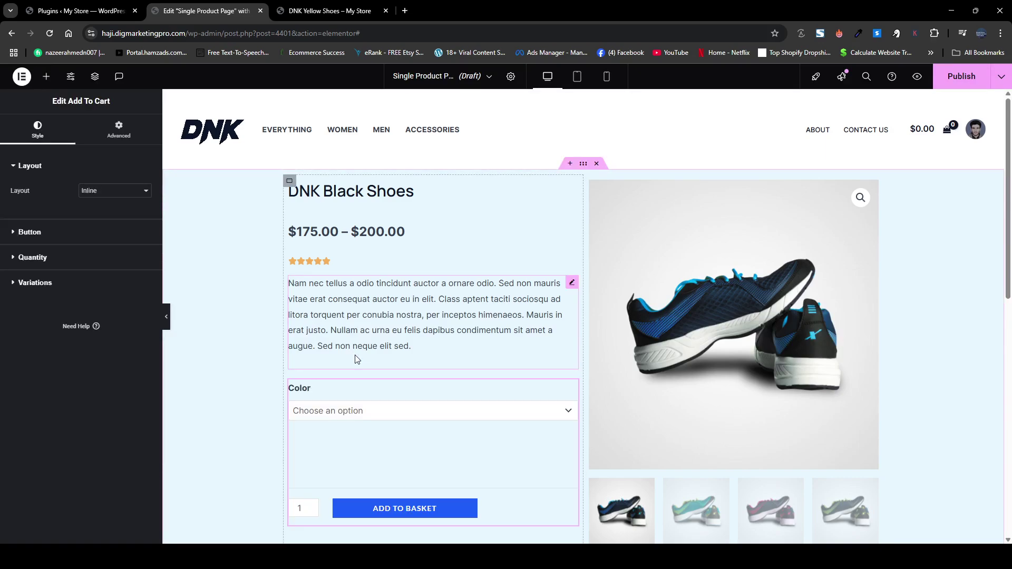
Add a single-column flexbox container below the product section and place a Product Related widget in it.
scroll(321, 367, down, 1)
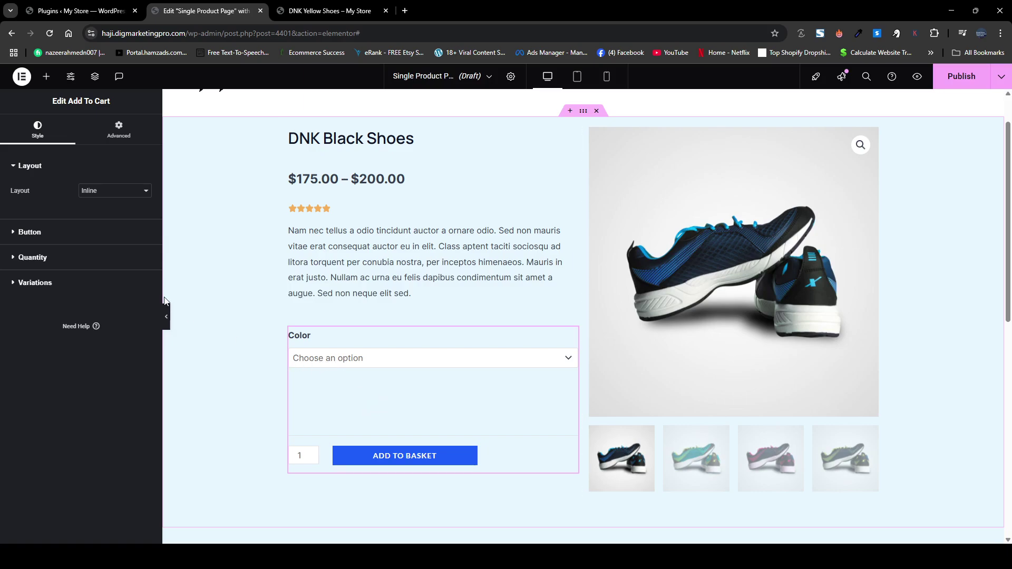
scroll(368, 334, down, 3)
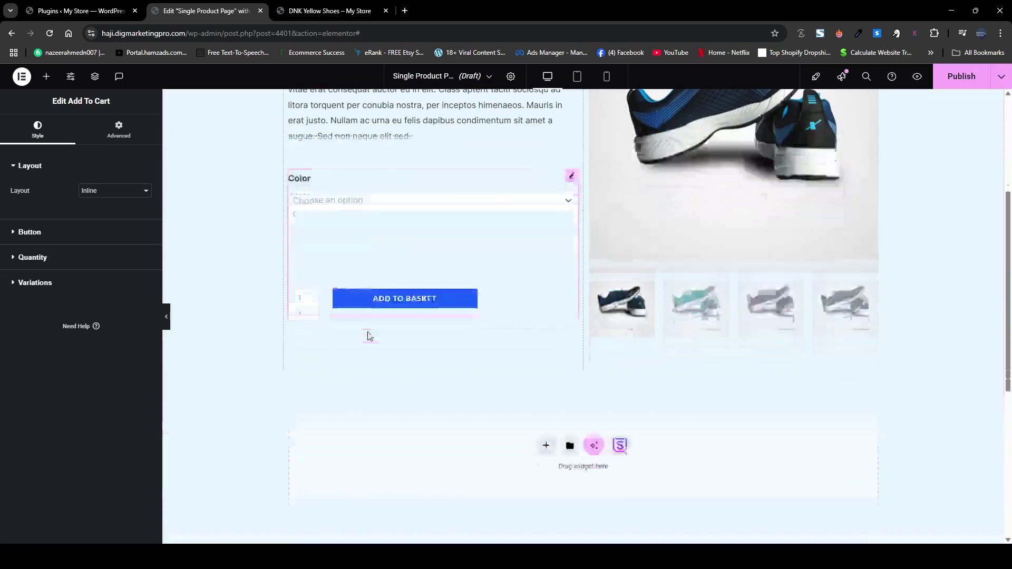
scroll(368, 335, up, 3)
scroll(368, 335, down, 4)
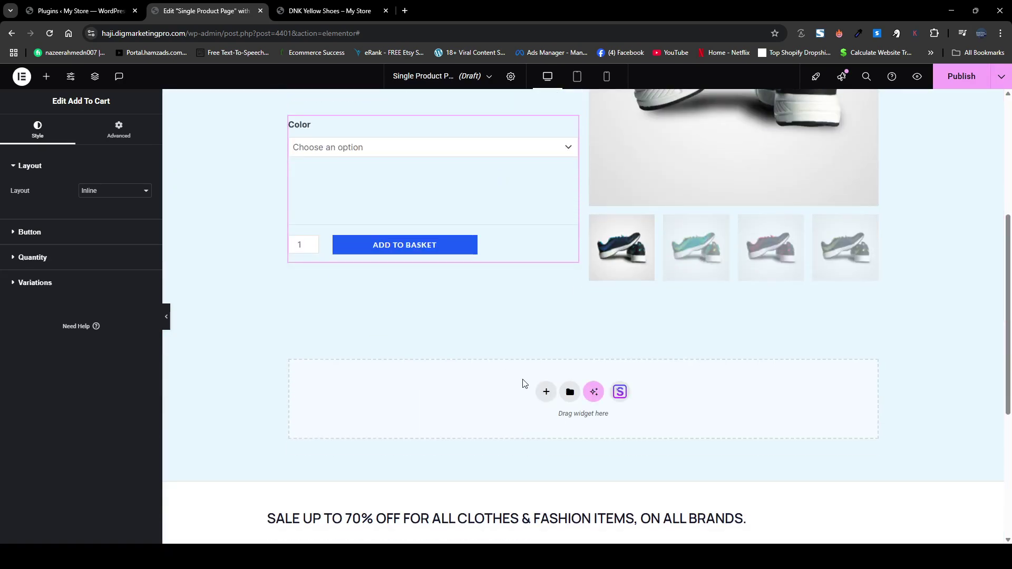
click(546, 393)
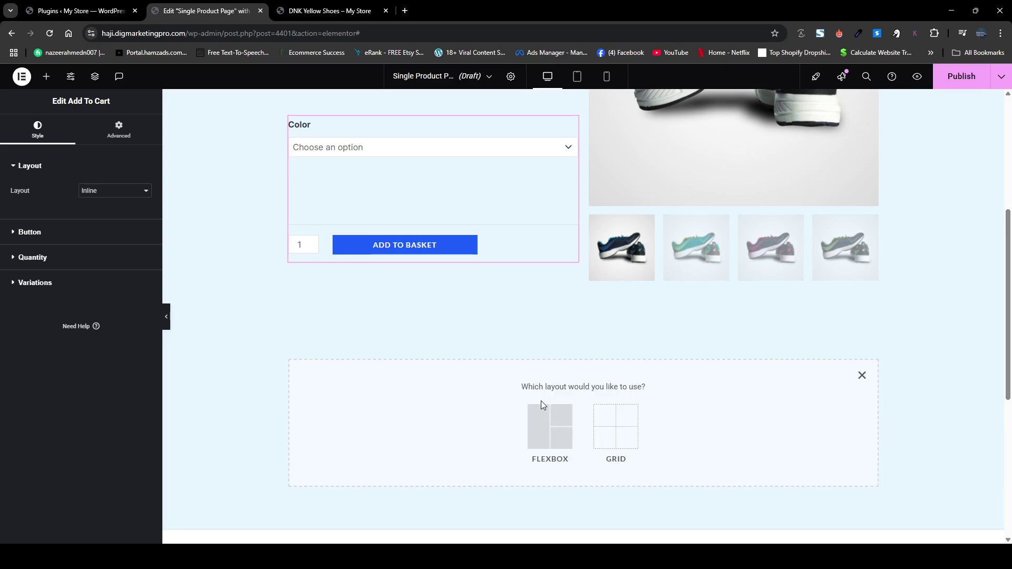
click(542, 428)
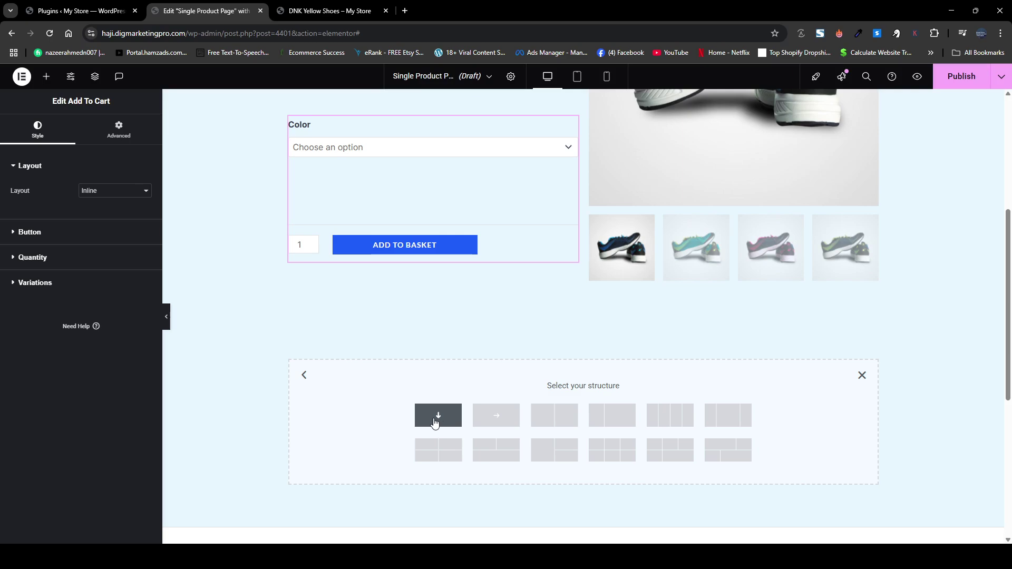
click(435, 424)
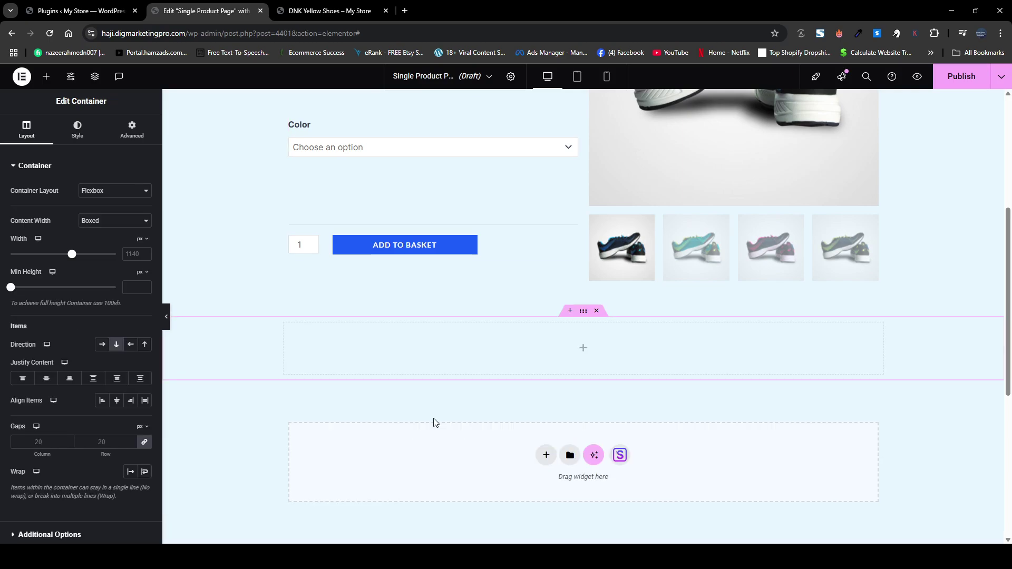
click(44, 76)
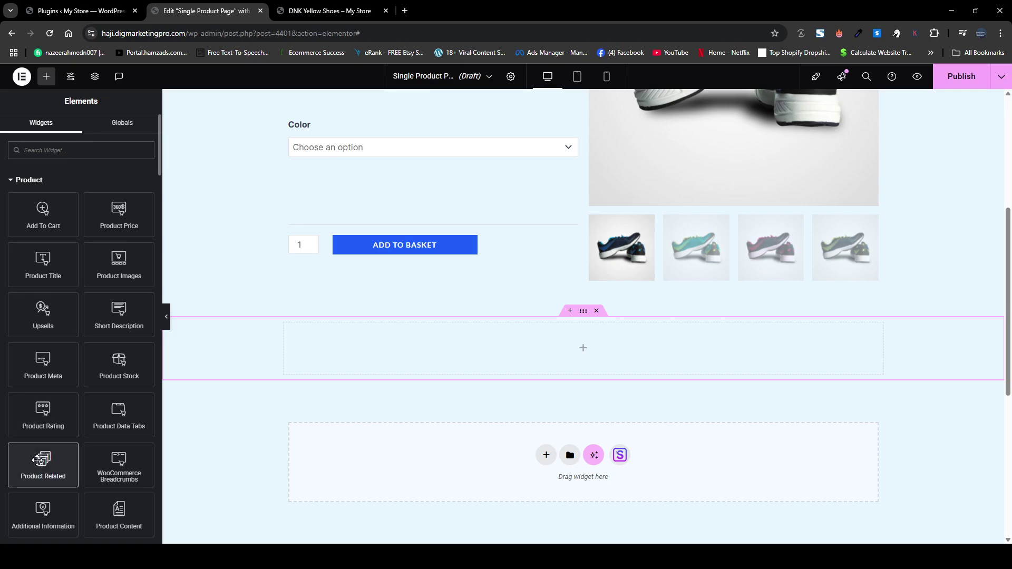
drag(43, 461, 385, 365)
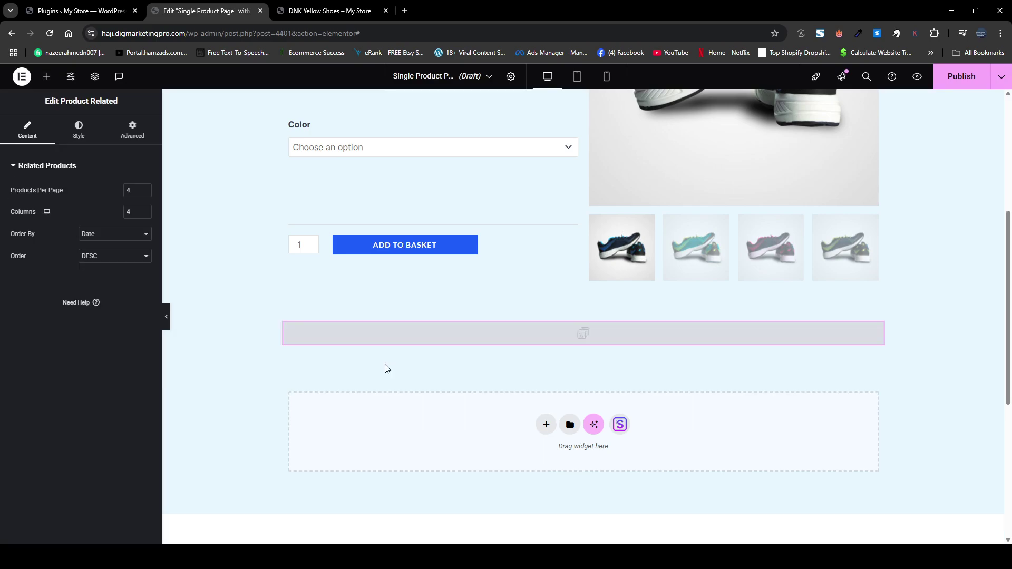
Compare the template's related products section with the one on the live product page.
scroll(385, 368, down, 2)
key(ctrl+Tab)
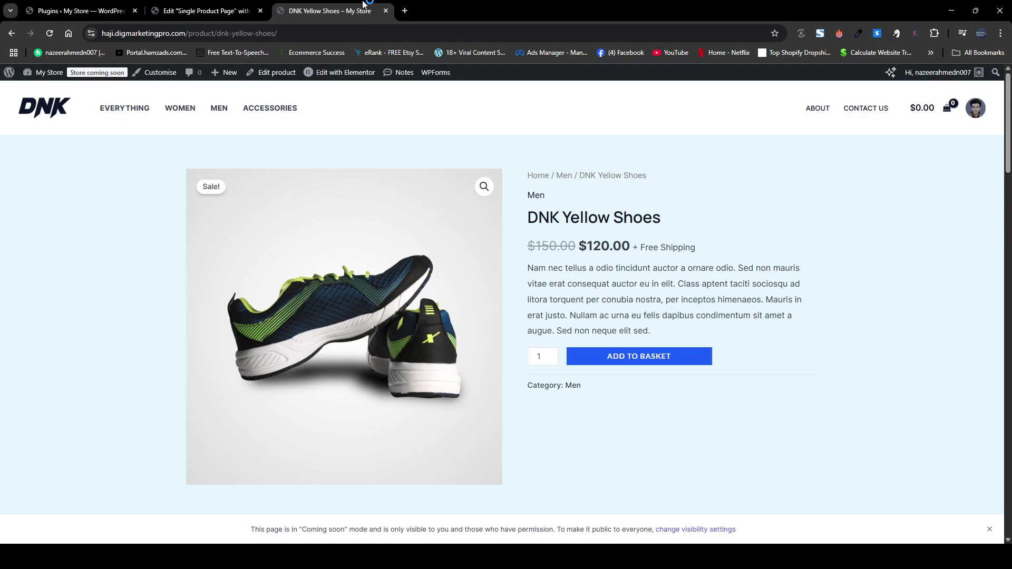
scroll(356, 325, down, 10)
scroll(355, 324, down, 15)
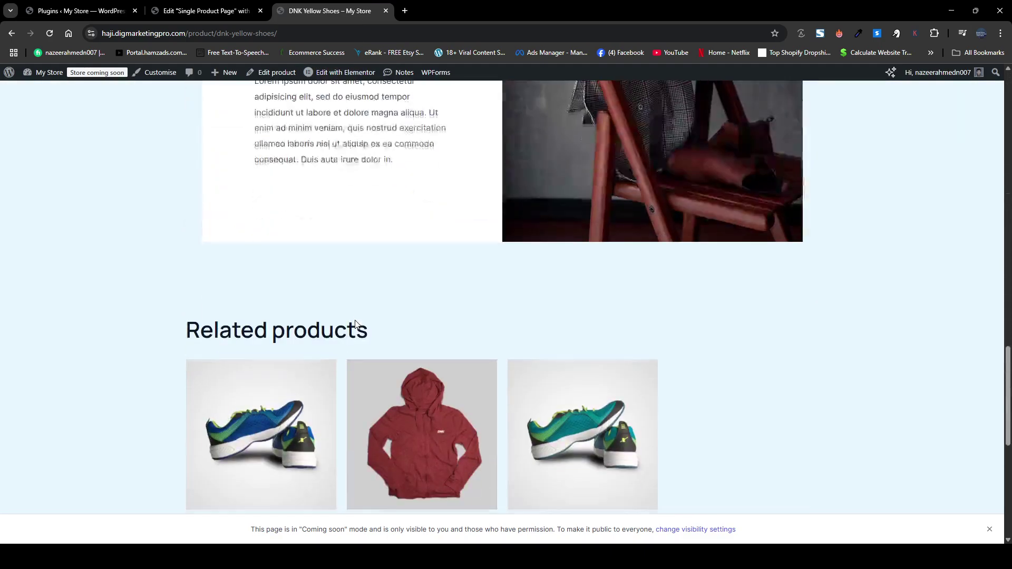
scroll(241, 244, up, 5)
scroll(359, 384, down, 2)
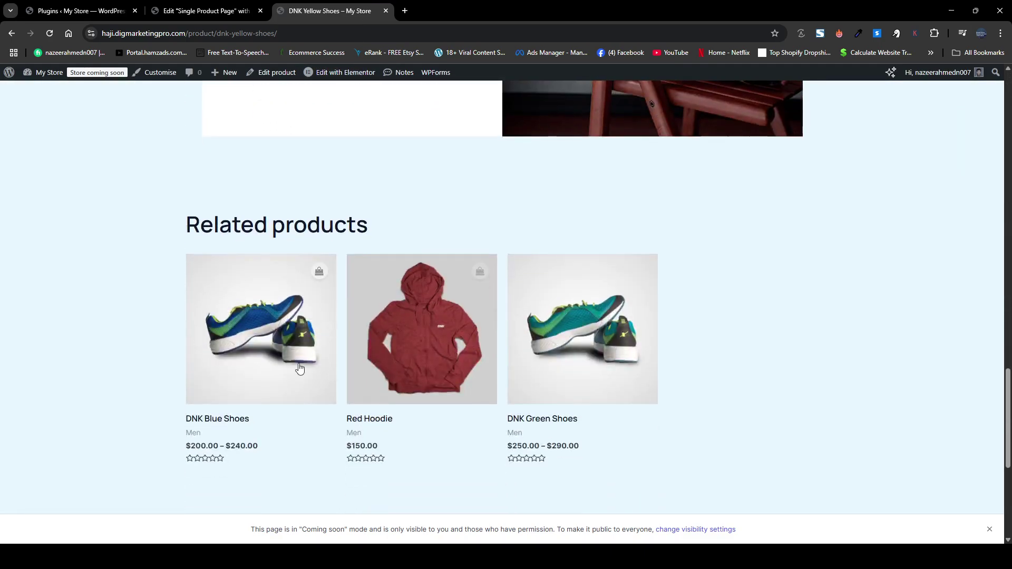
click(195, 4)
scroll(411, 314, up, 1)
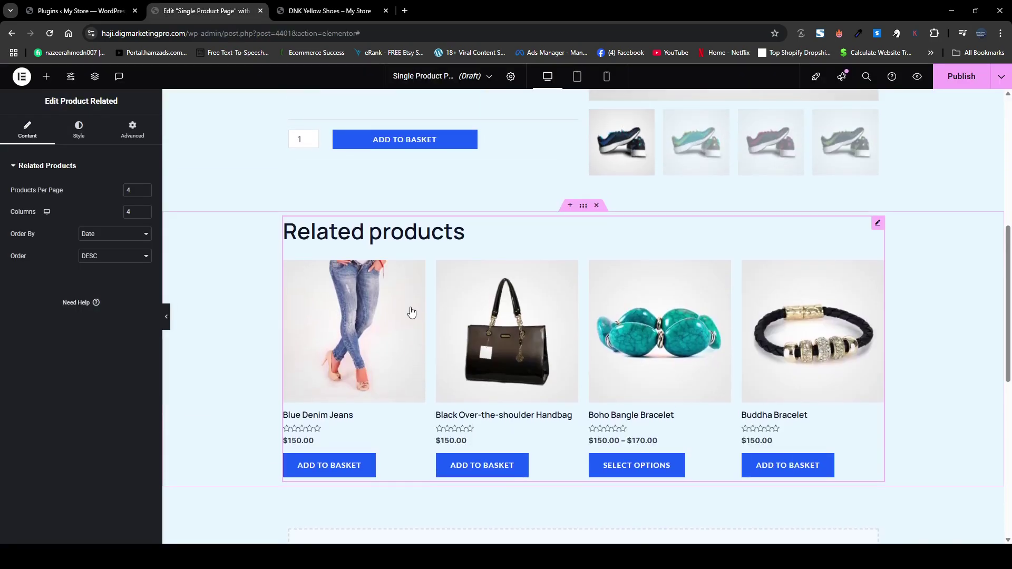
scroll(438, 315, up, 6)
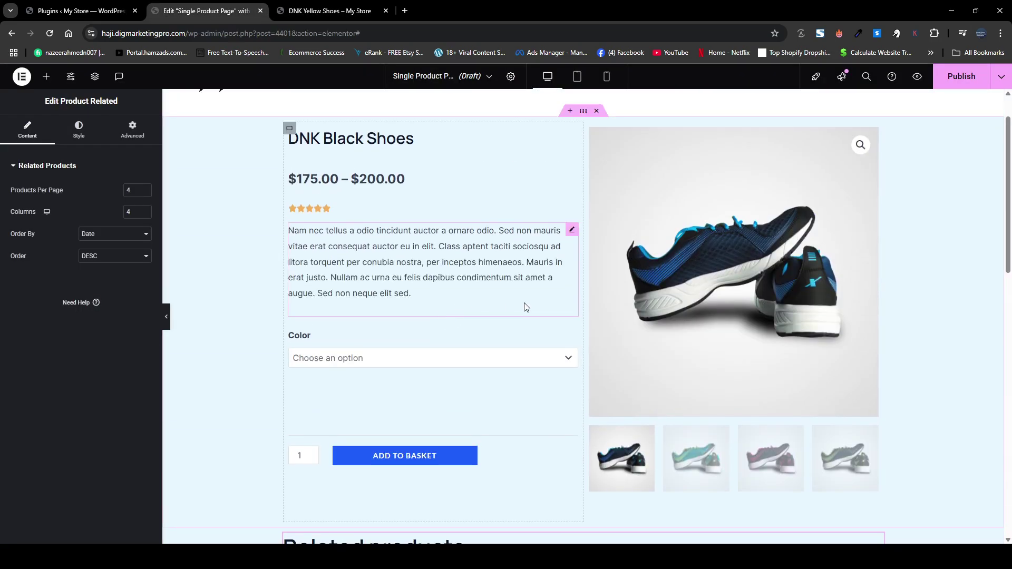
Add another single-column flexbox container below the related products section.
scroll(520, 309, down, 2)
scroll(519, 310, down, 1)
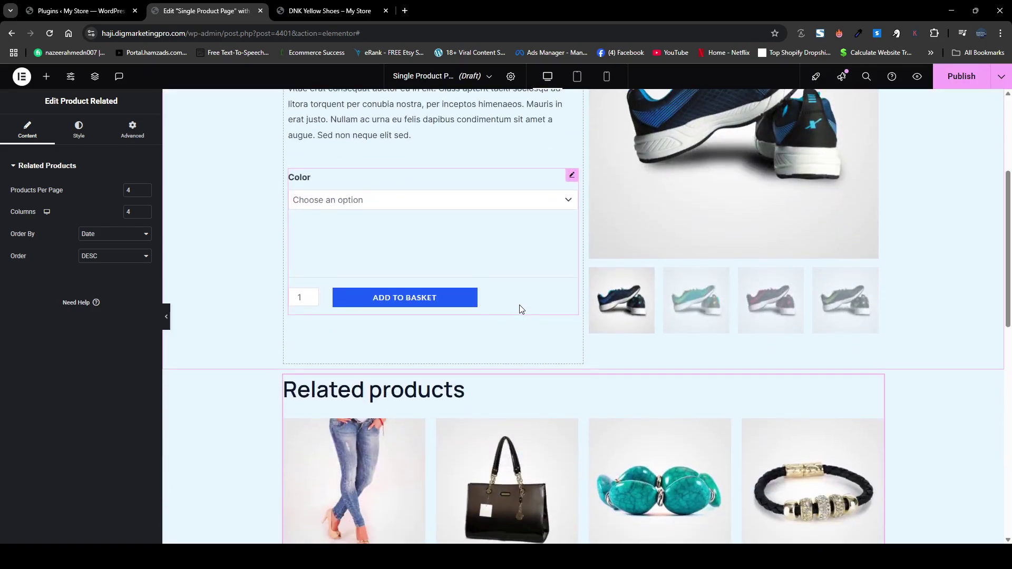
scroll(520, 309, down, 6)
scroll(467, 331, down, 1)
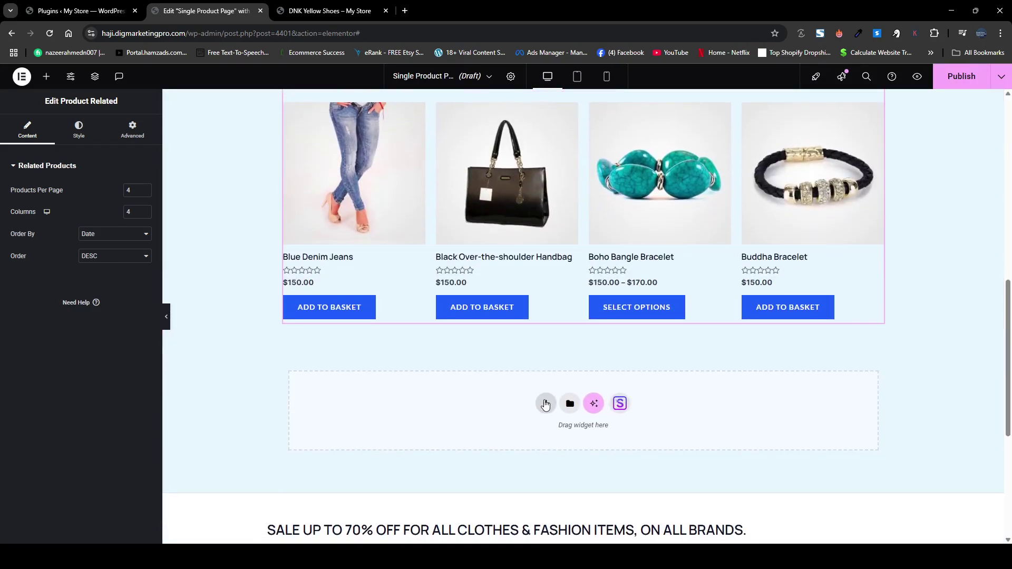
click(546, 404)
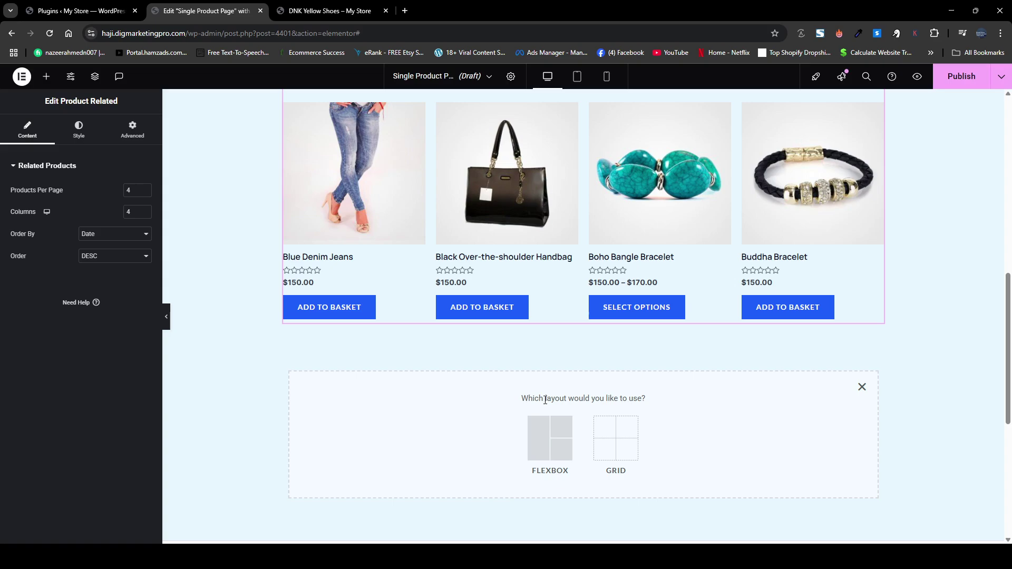
click(537, 441)
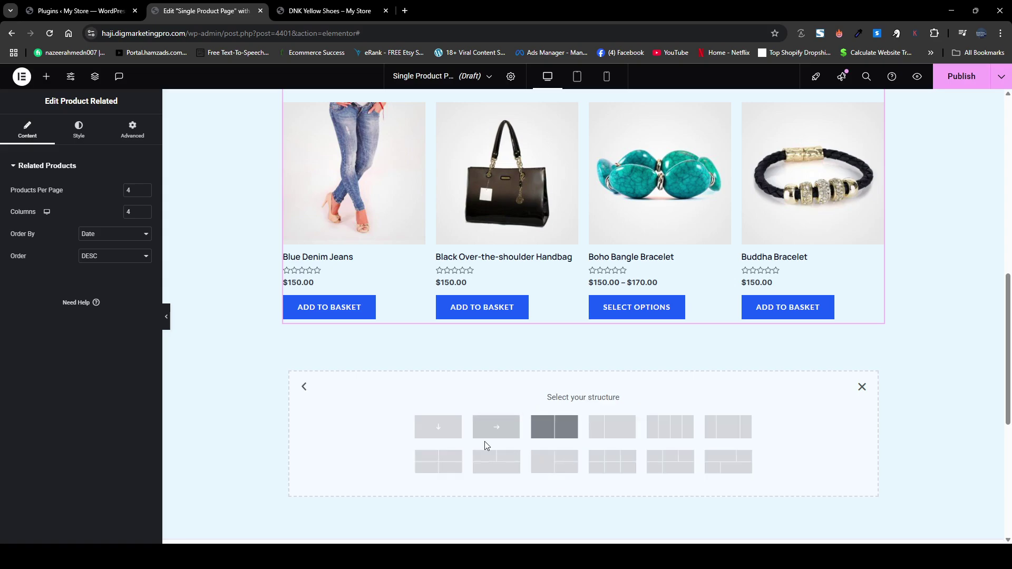
click(434, 428)
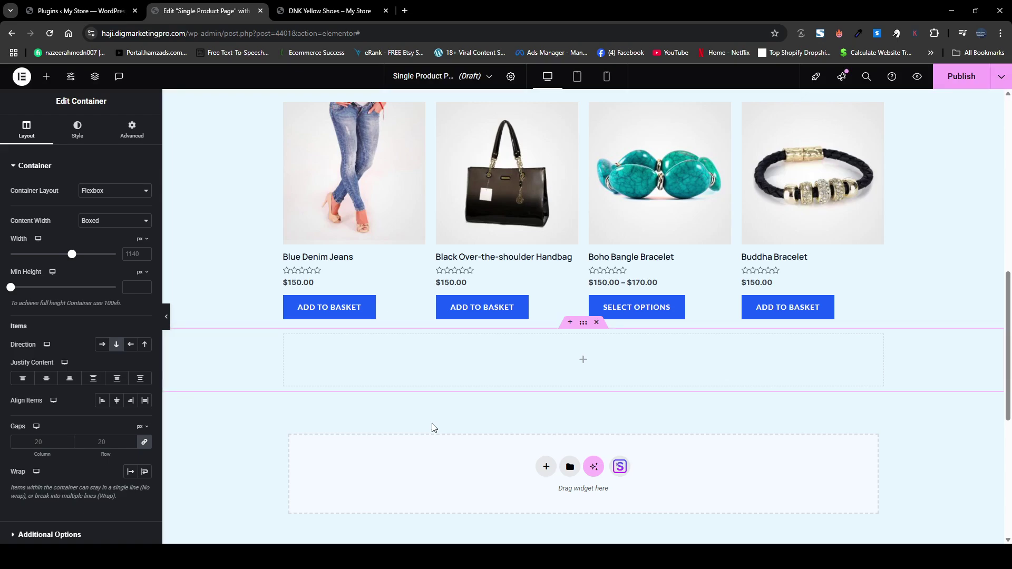
Search the widgets for "data" and place a Product Data Tabs widget in the empty container below the related products.
click(47, 77)
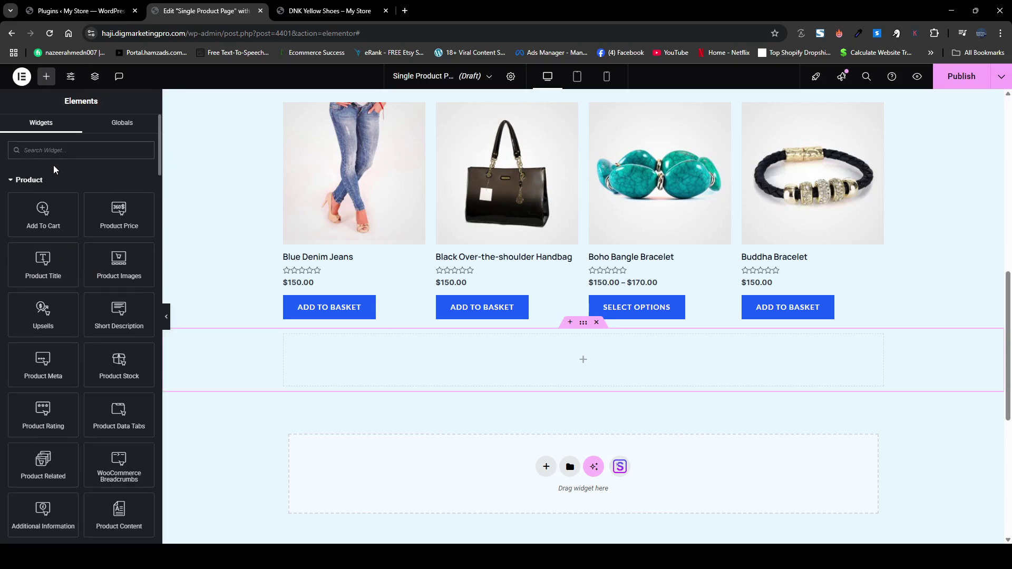
text(p)
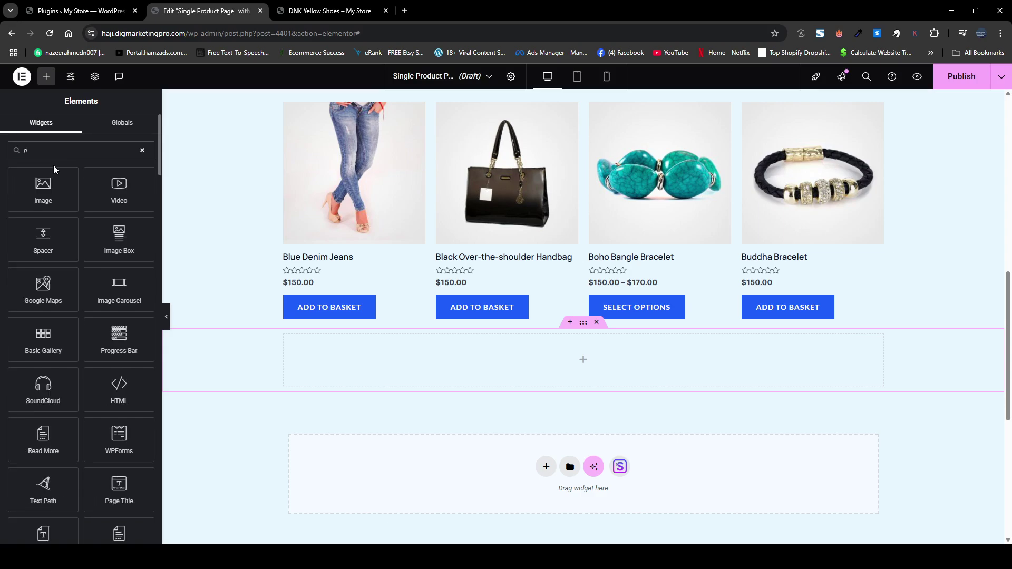
text(tod)
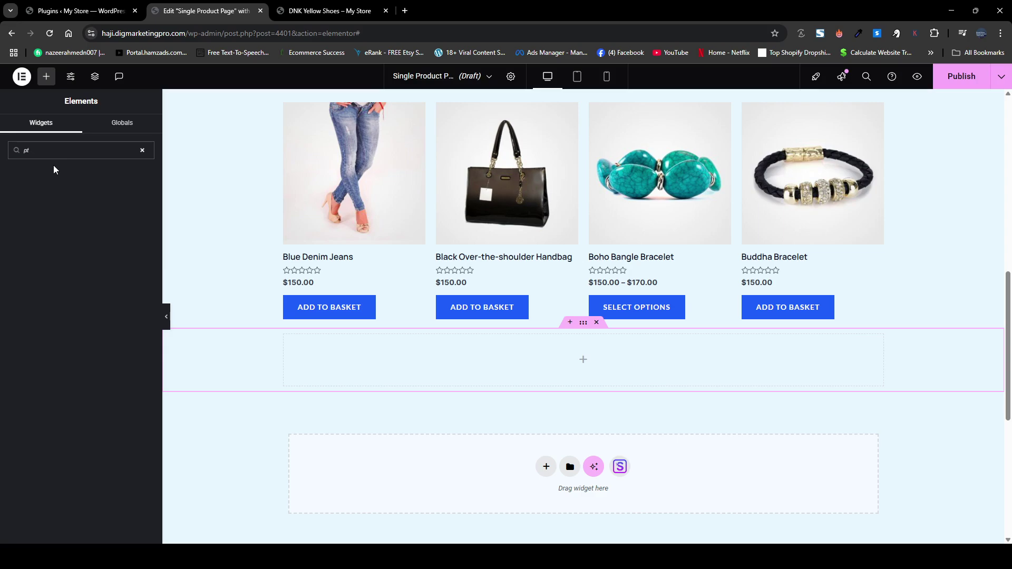
key(BackSpace)
key(BackSpace)
text(data)
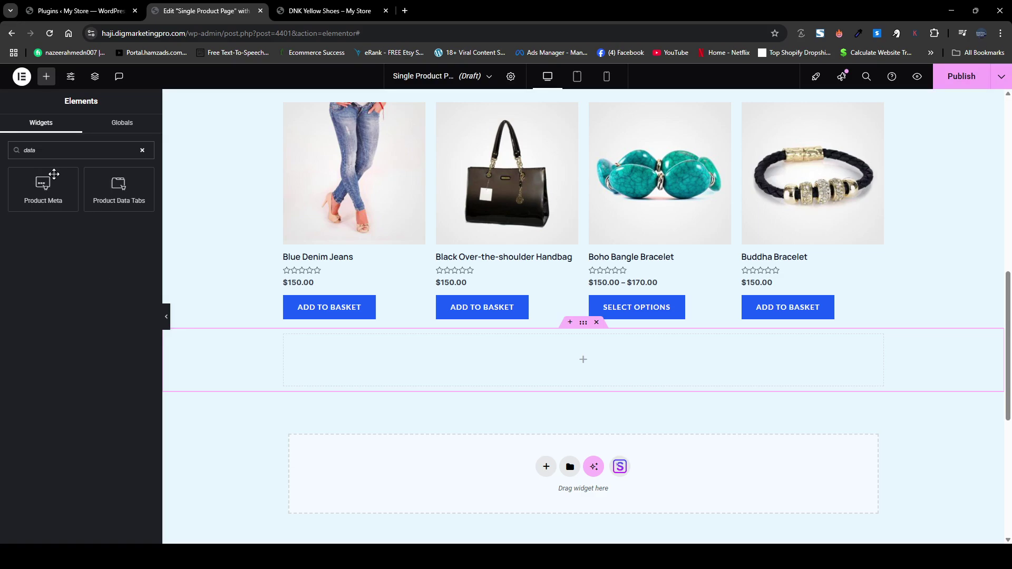
drag(119, 185, 453, 359)
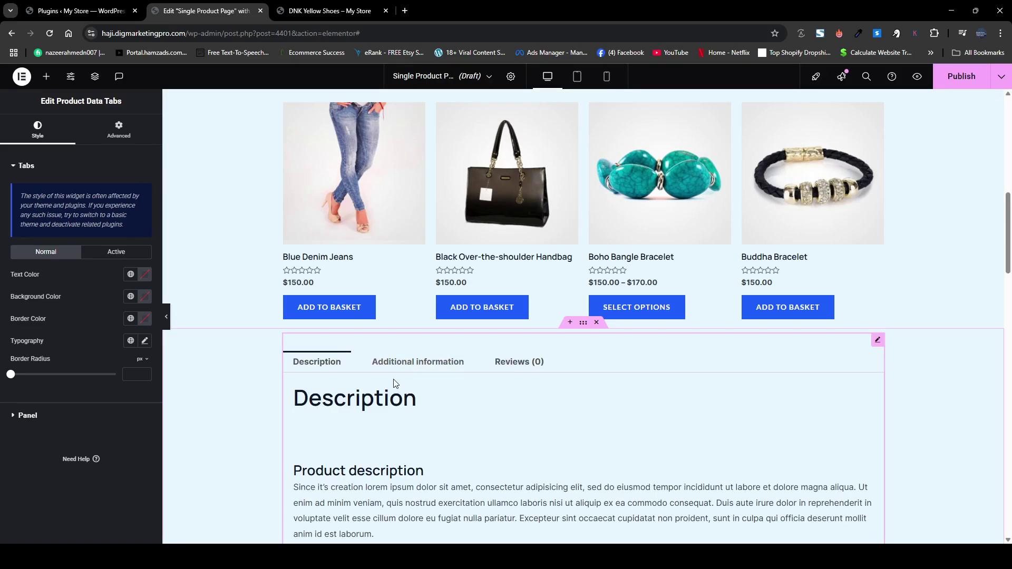
Check the Additional information, Reviews and Description tabs of the product data widget, and review the page layout up to the header.
scroll(396, 383, down, 3)
click(428, 207)
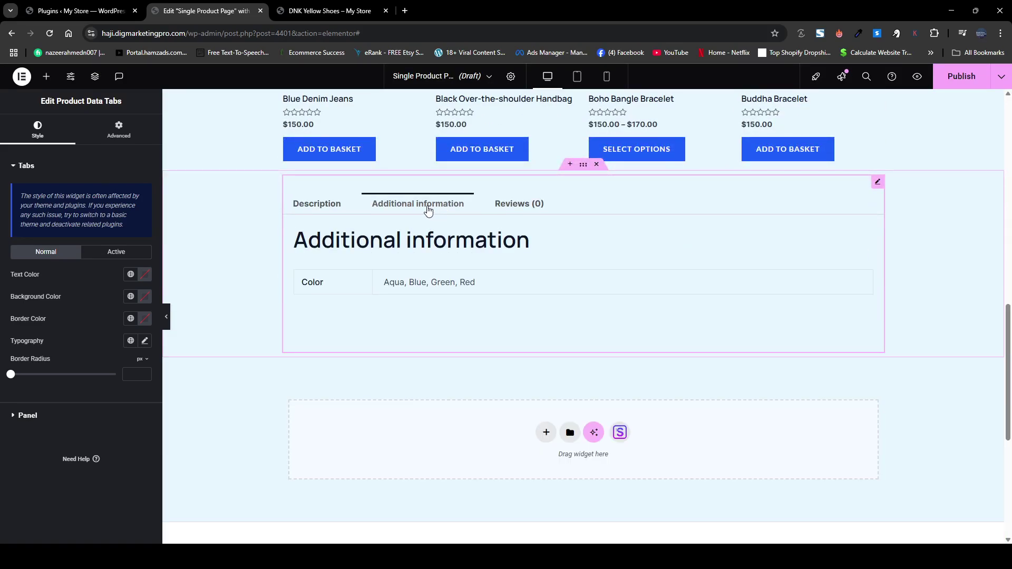
click(498, 211)
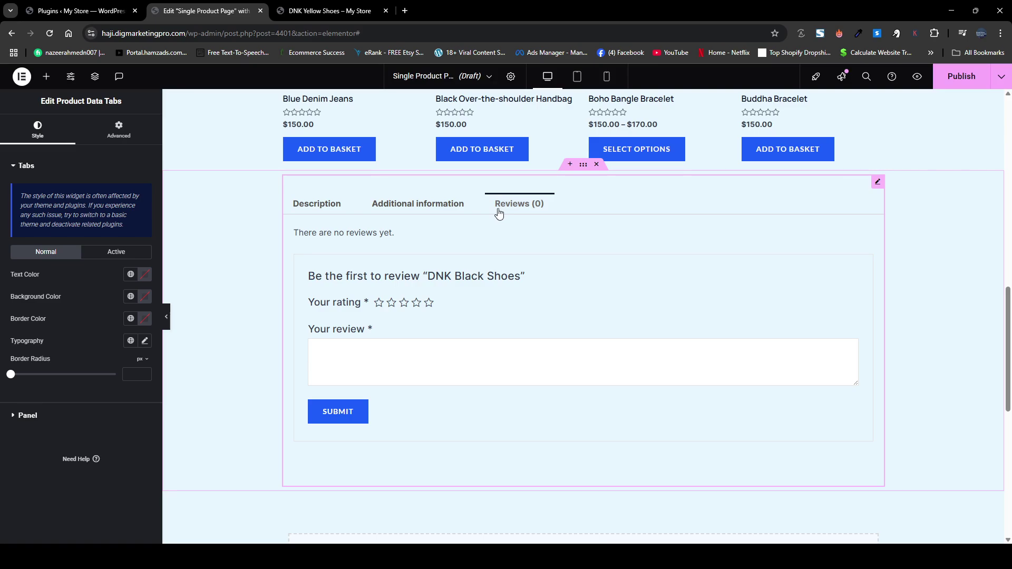
click(309, 198)
scroll(392, 345, up, 10)
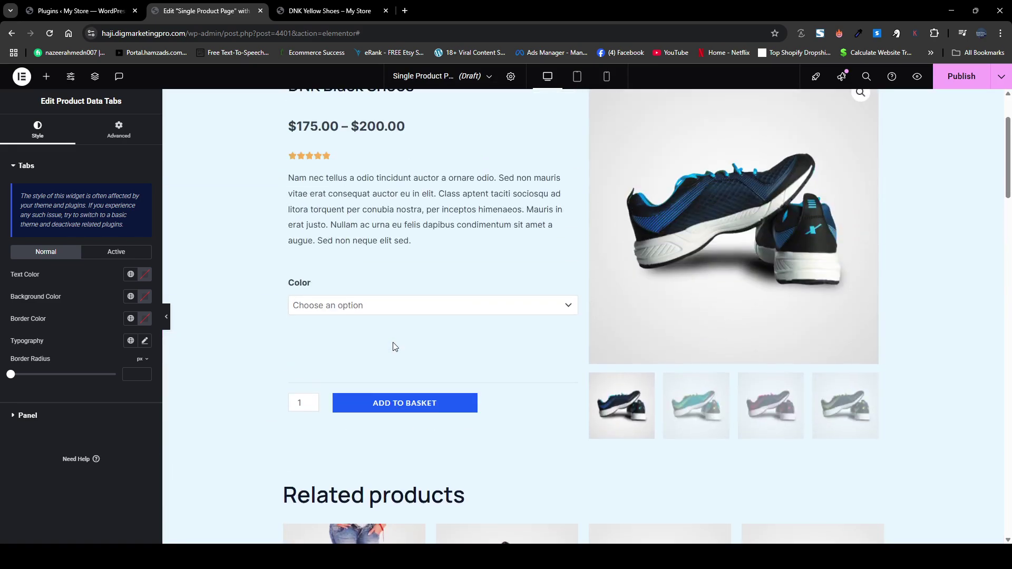
scroll(396, 346, up, 2)
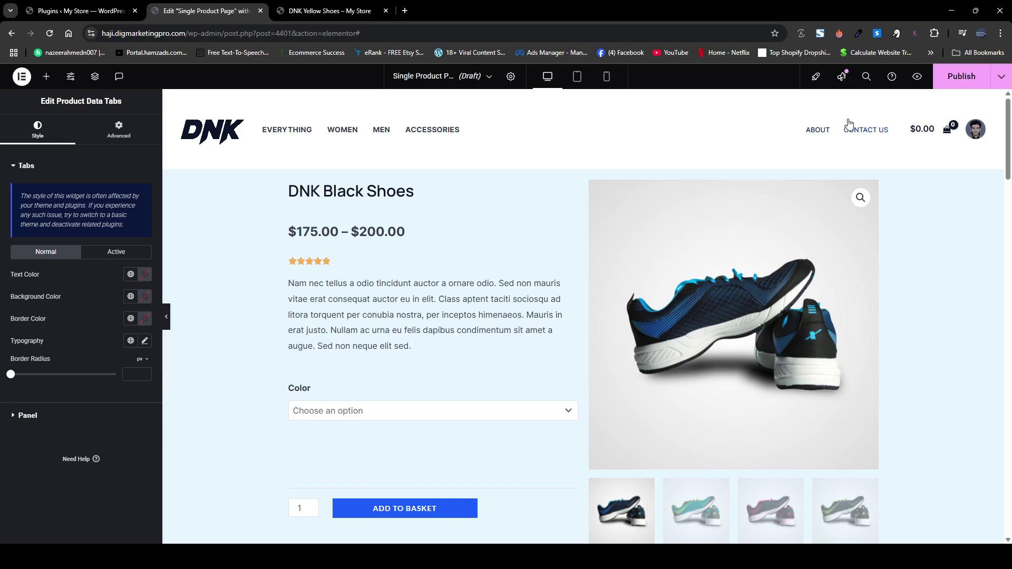
Publish the template with a display condition that includes Products, and save the publish settings.
click(961, 85)
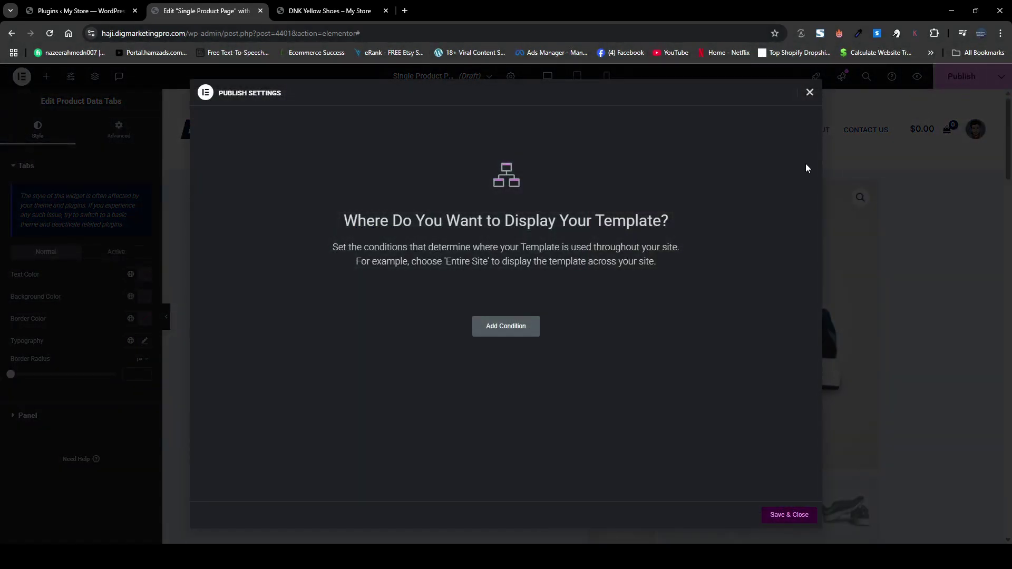
click(513, 338)
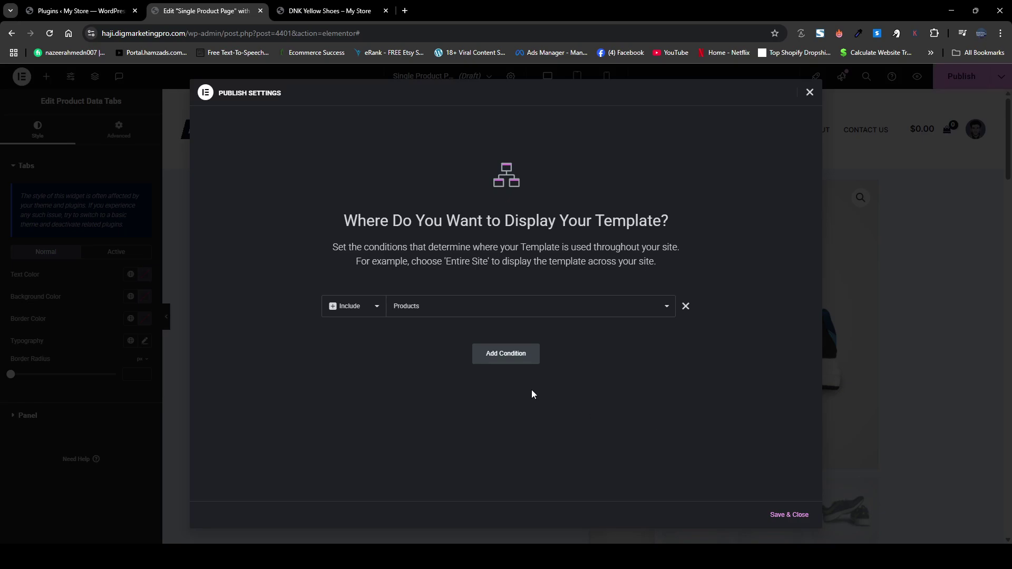
click(795, 521)
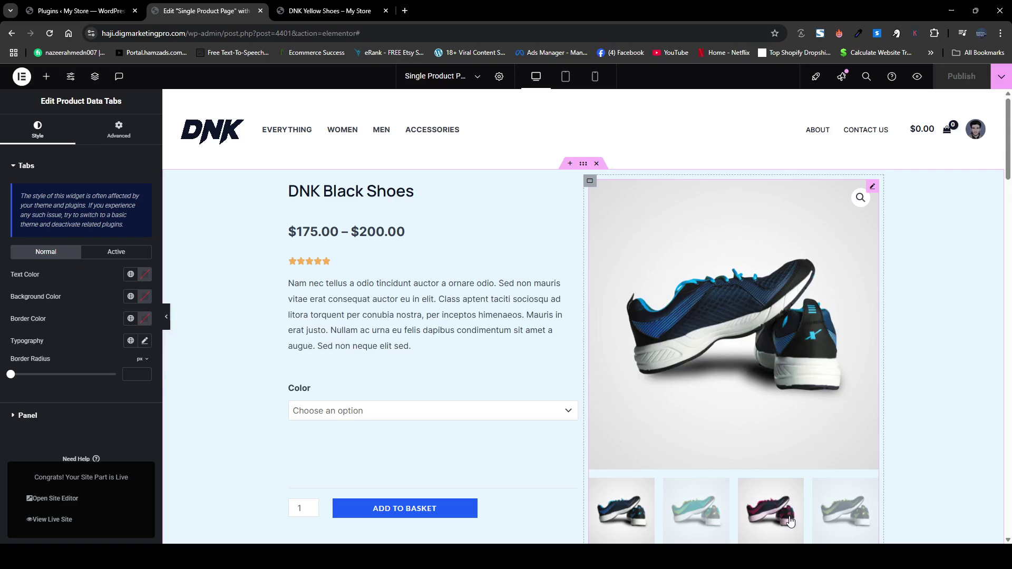
Reload the live DNK Yellow Shoes product page and check the new layout, related products and description tabs.
click(304, 6)
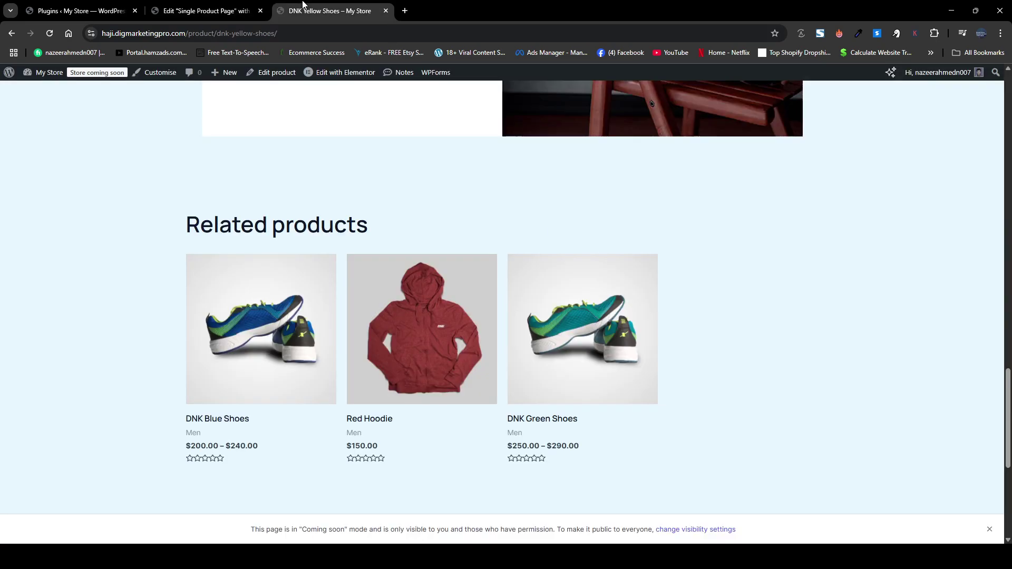
scroll(359, 252, up, 10)
scroll(359, 252, up, 8)
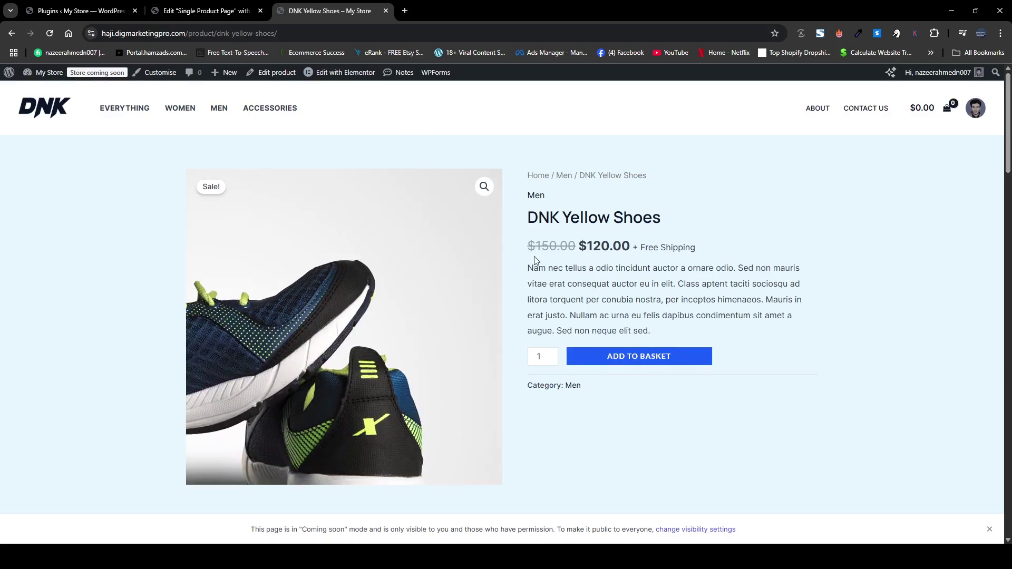
click(47, 39)
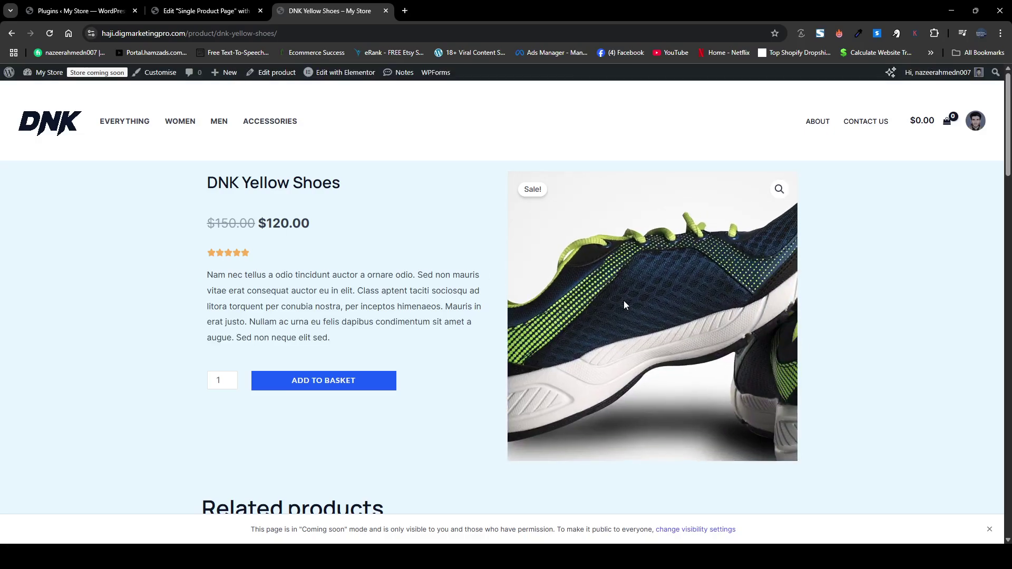
scroll(624, 305, down, 10)
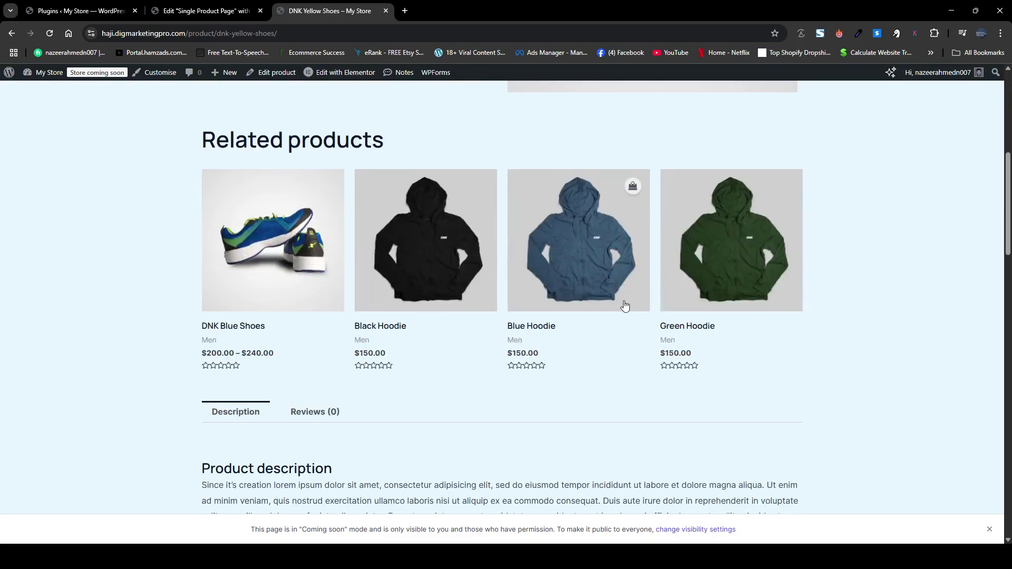
scroll(625, 306, down, 8)
scroll(625, 306, up, 13)
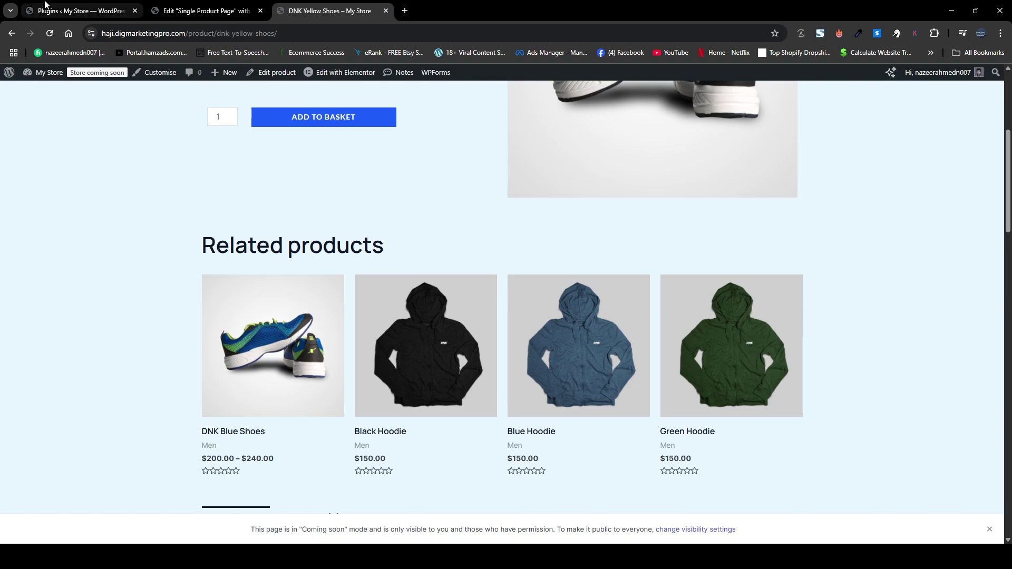
Close the template editor, return to the WordPress plugins page and open the page for adding a plugin.
click(211, 11)
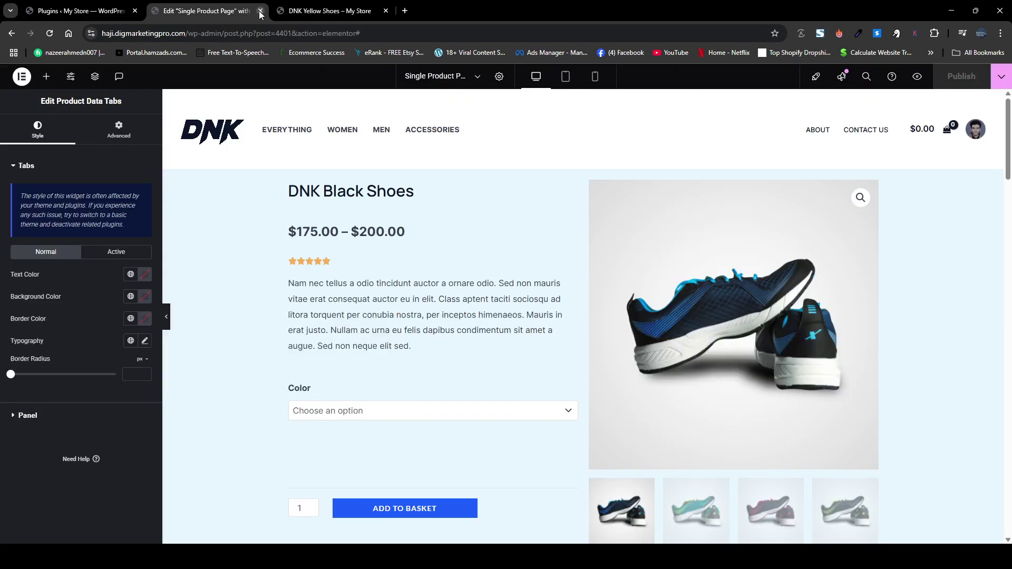
click(261, 10)
click(74, 11)
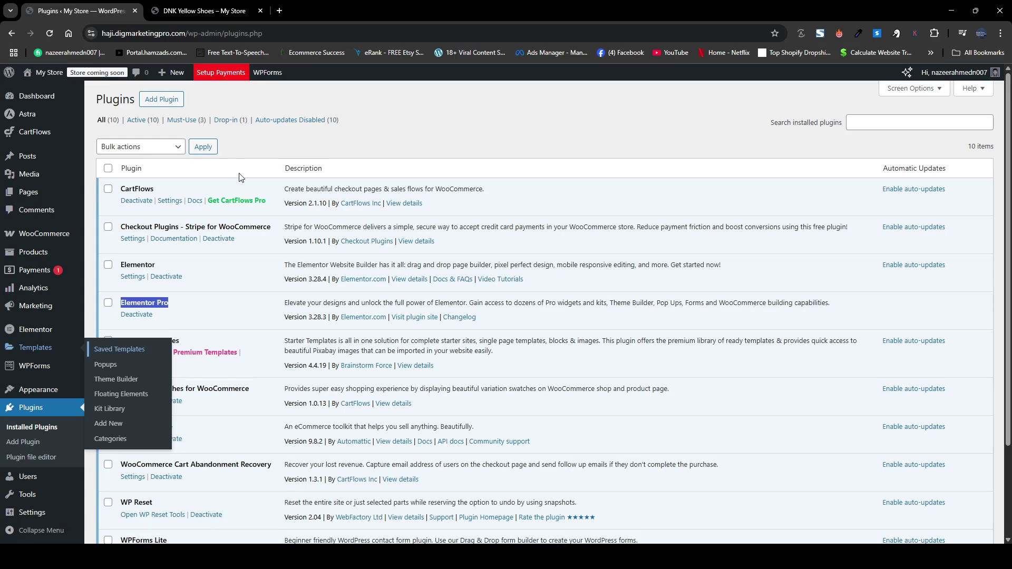
mouse_move(45, 372)
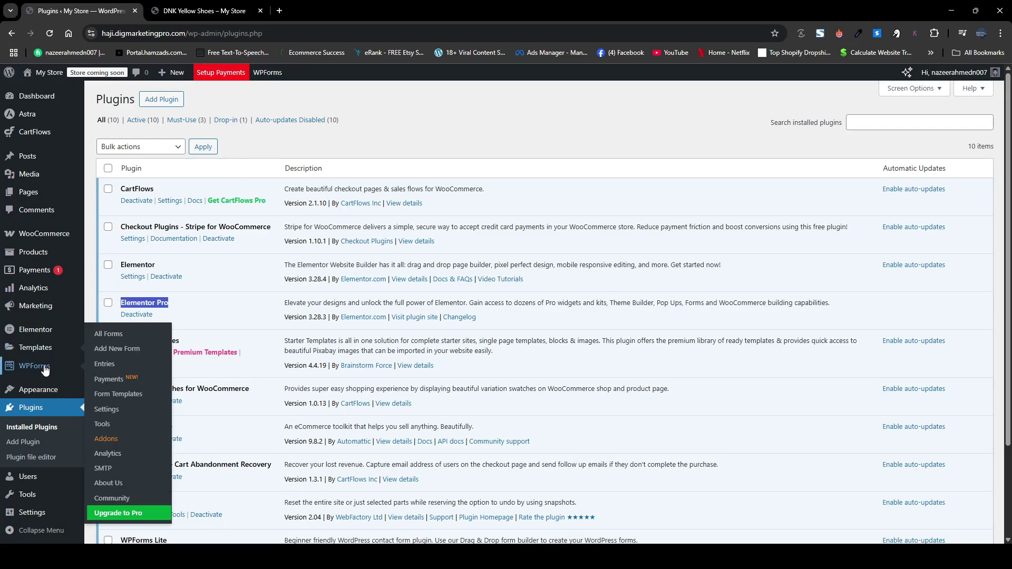
click(26, 443)
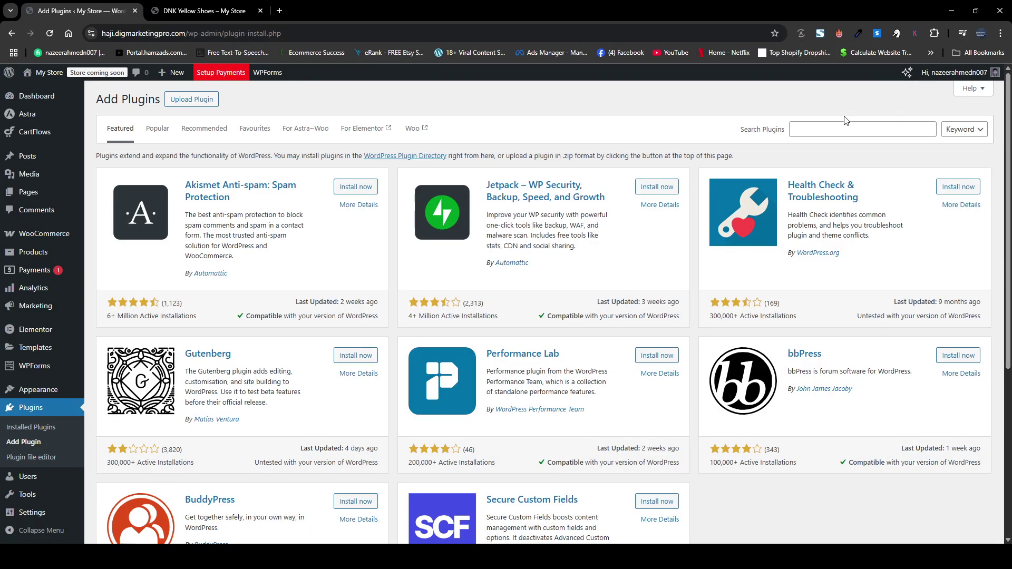
Search the plugins for "woolentor", then install and activate ShopLentor.
click(841, 128)
text(wo)
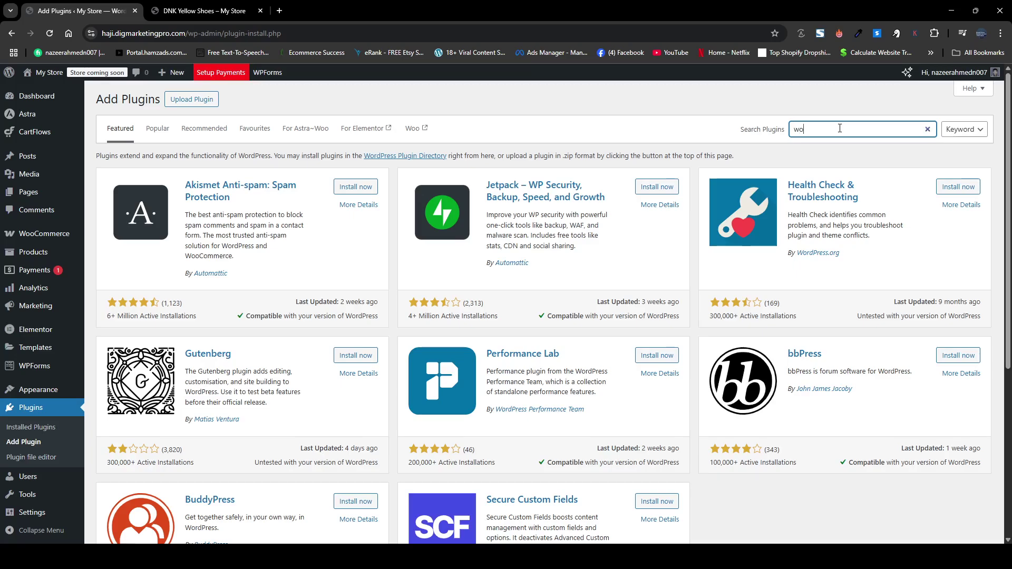
text(olentor)
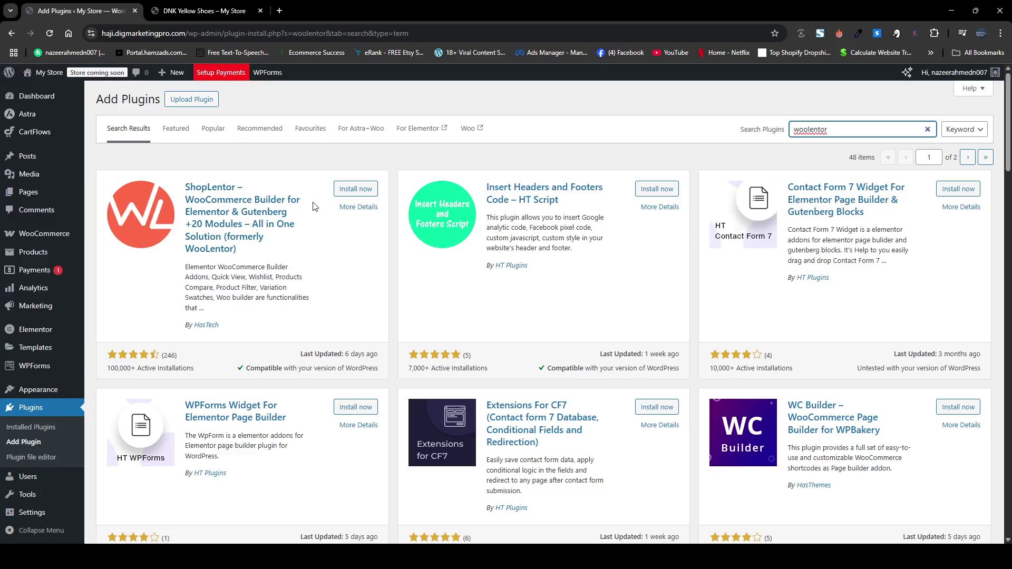
click(369, 191)
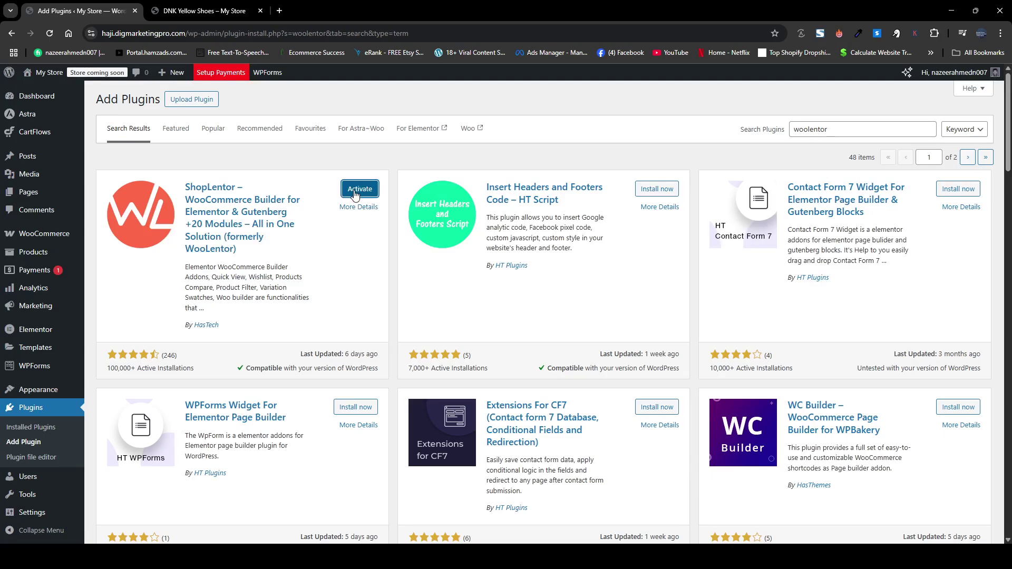
click(355, 191)
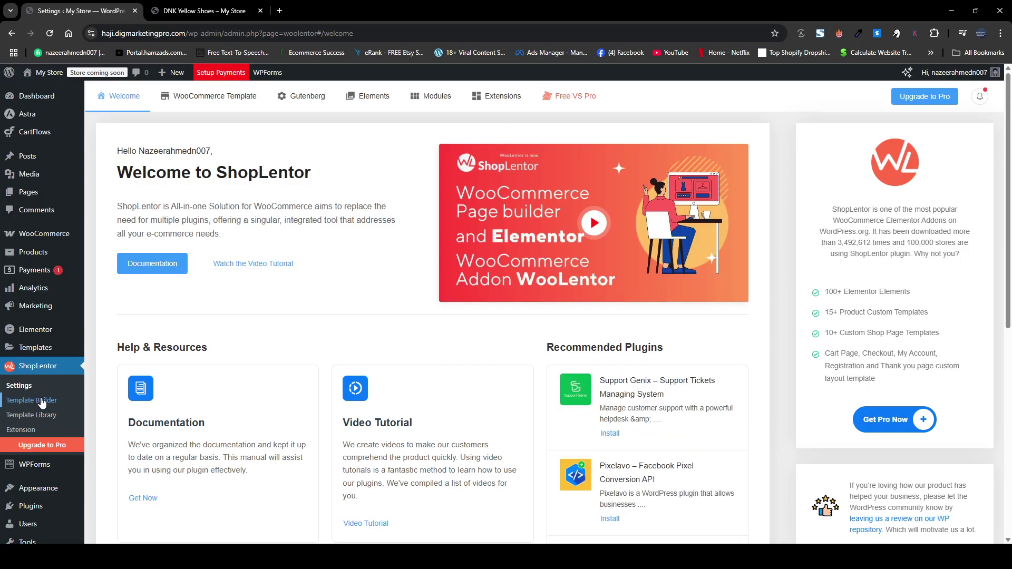
Create a Single-type template named "Single Product Page" in ShopLentor's Template Builder, save it and open it in Elementor.
click(42, 402)
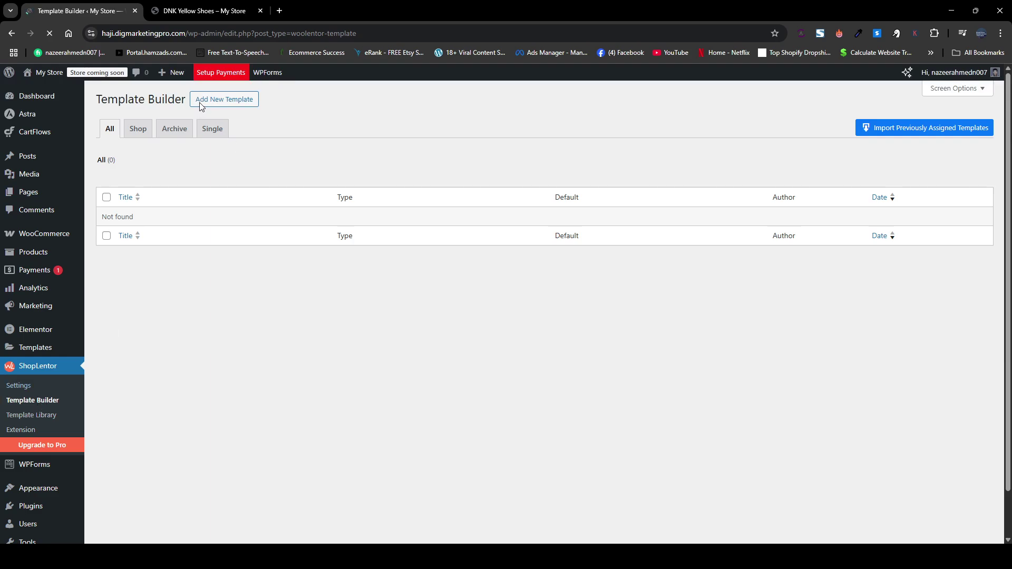
click(229, 105)
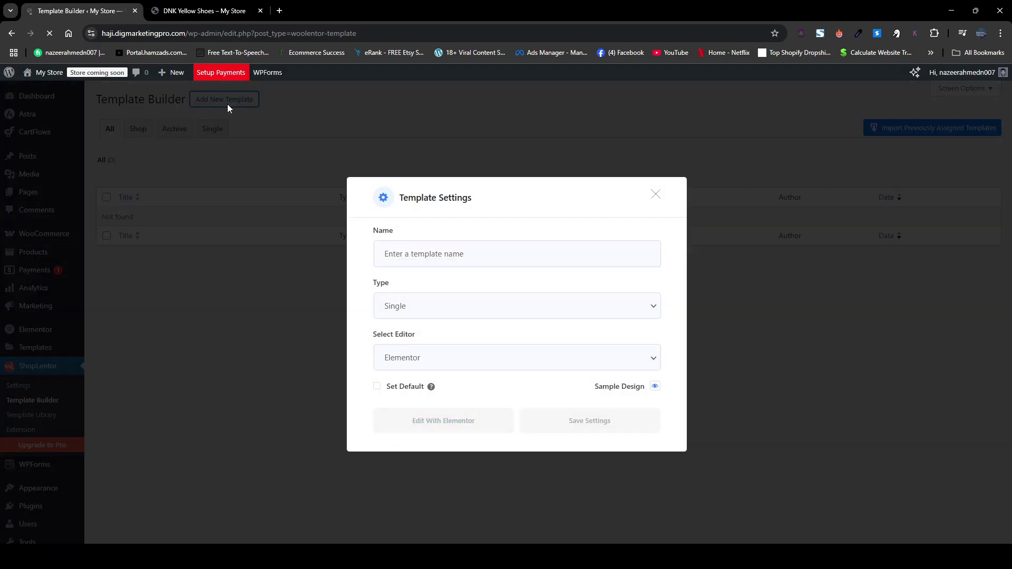
click(464, 256)
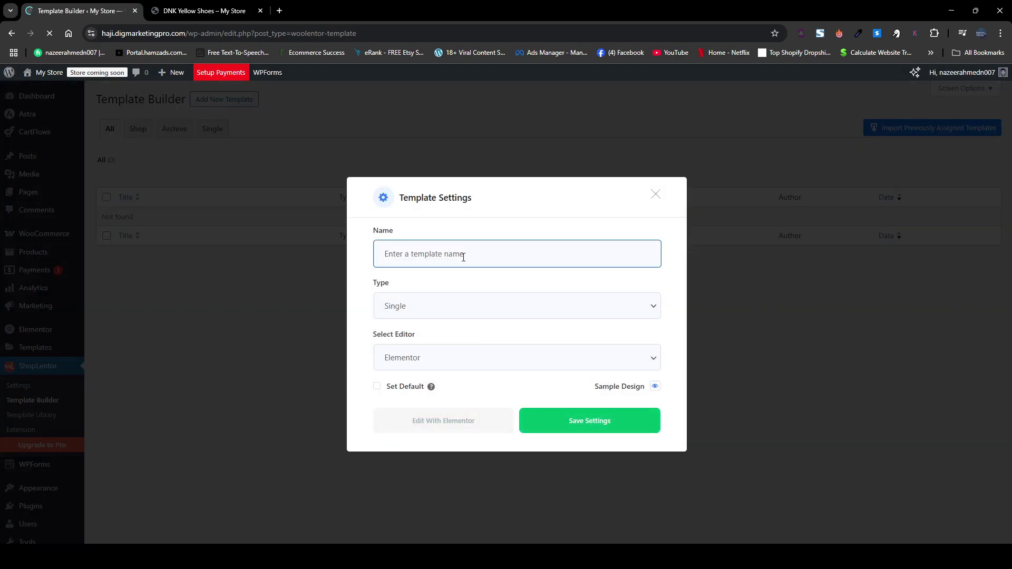
text(Single Product Page)
click(592, 429)
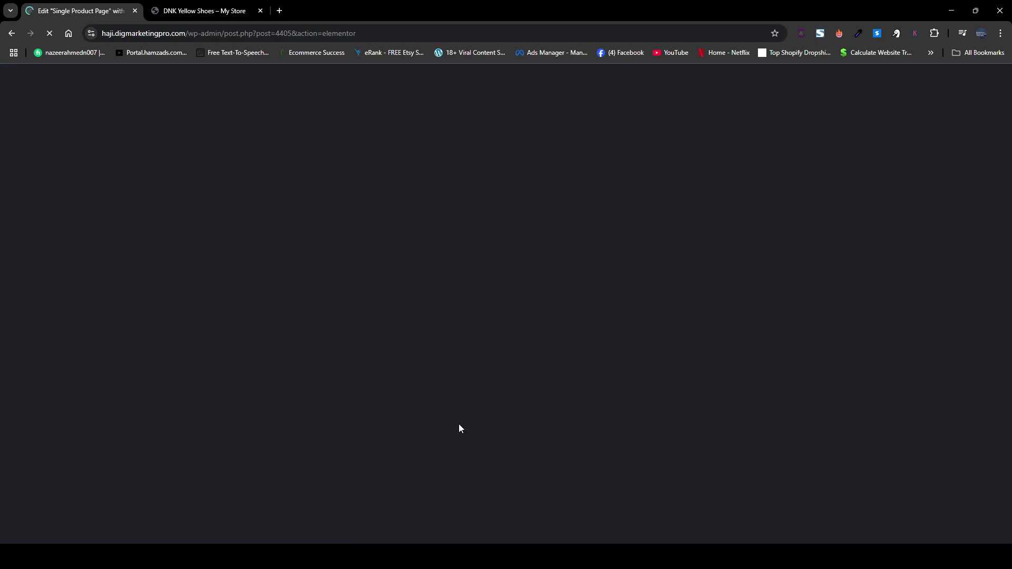
Examine the live DNK Yellow Shoes page's product details, related products and description tabs.
click(181, 11)
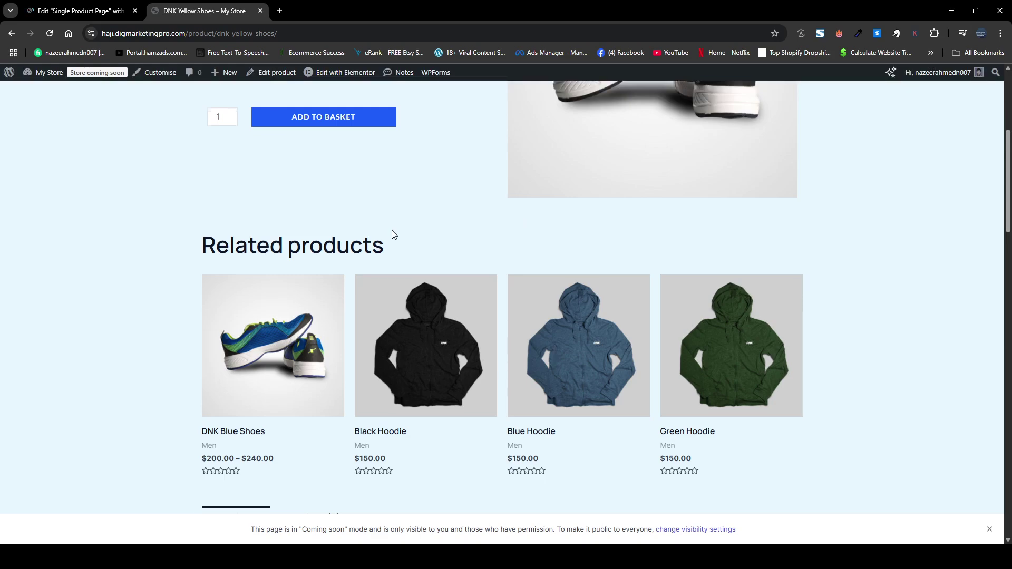
scroll(392, 234, up, 5)
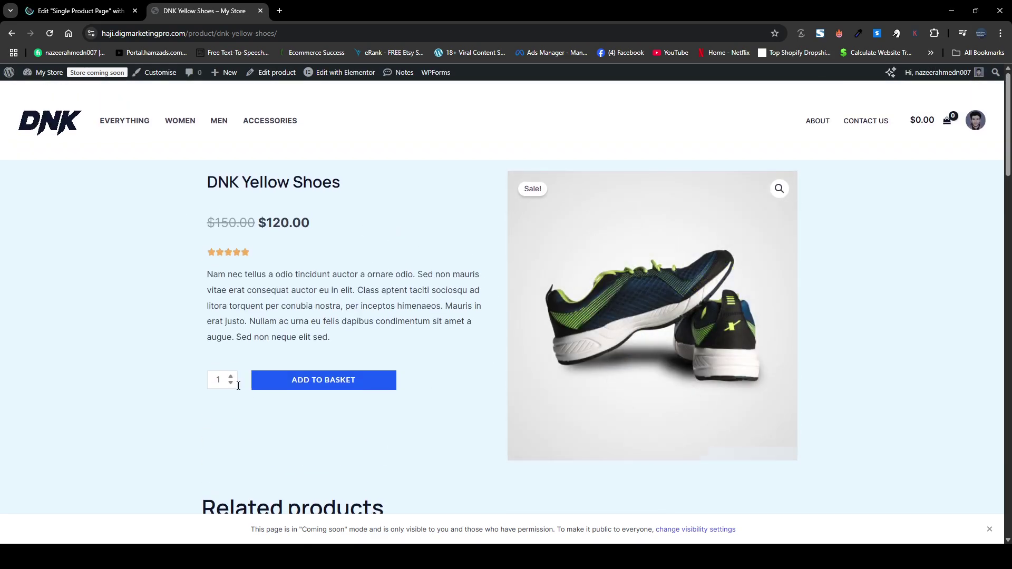
scroll(239, 386, down, 4)
scroll(404, 366, up, 4)
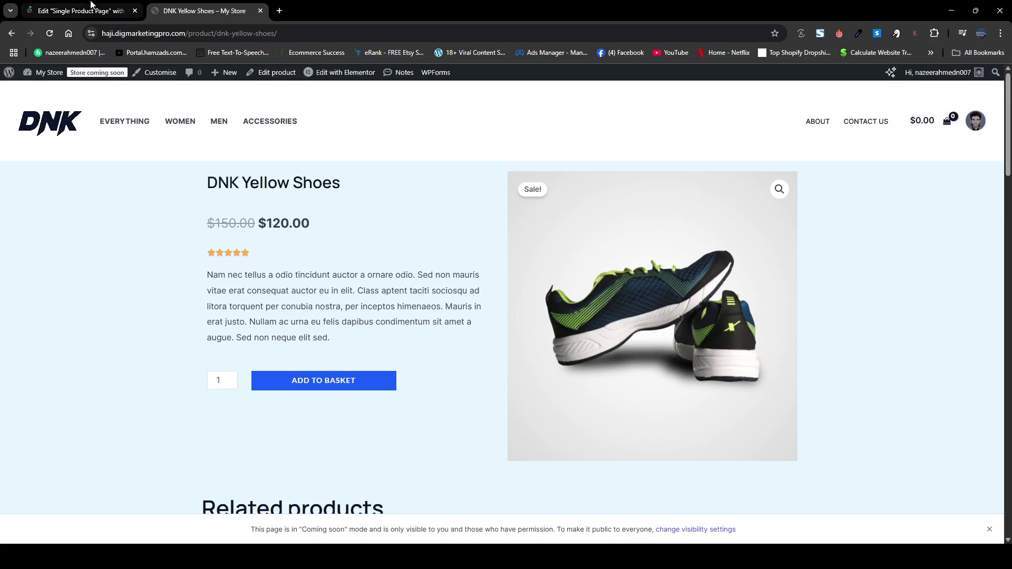
scroll(455, 375, down, 3)
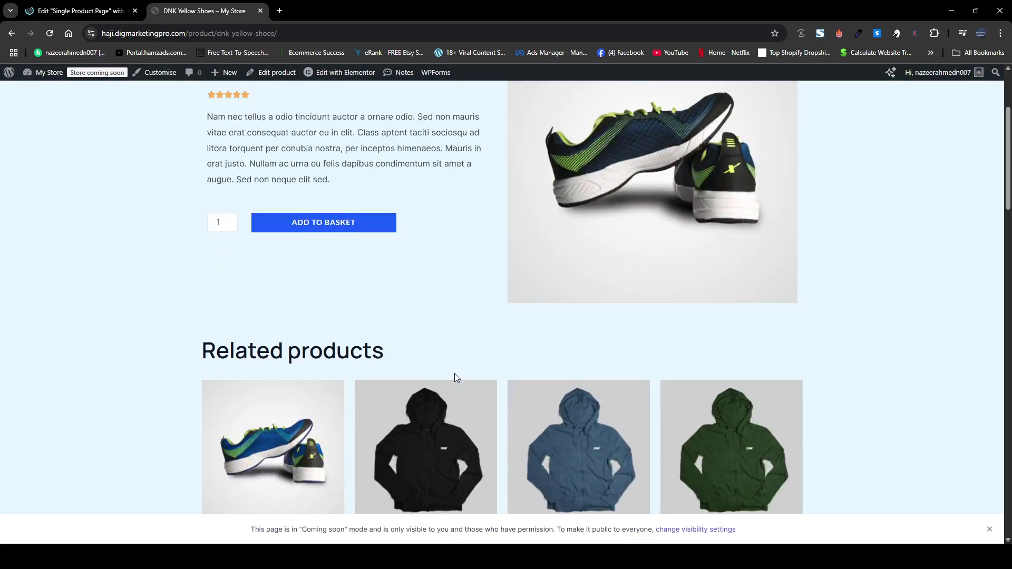
scroll(456, 377, down, 4)
scroll(457, 378, up, 7)
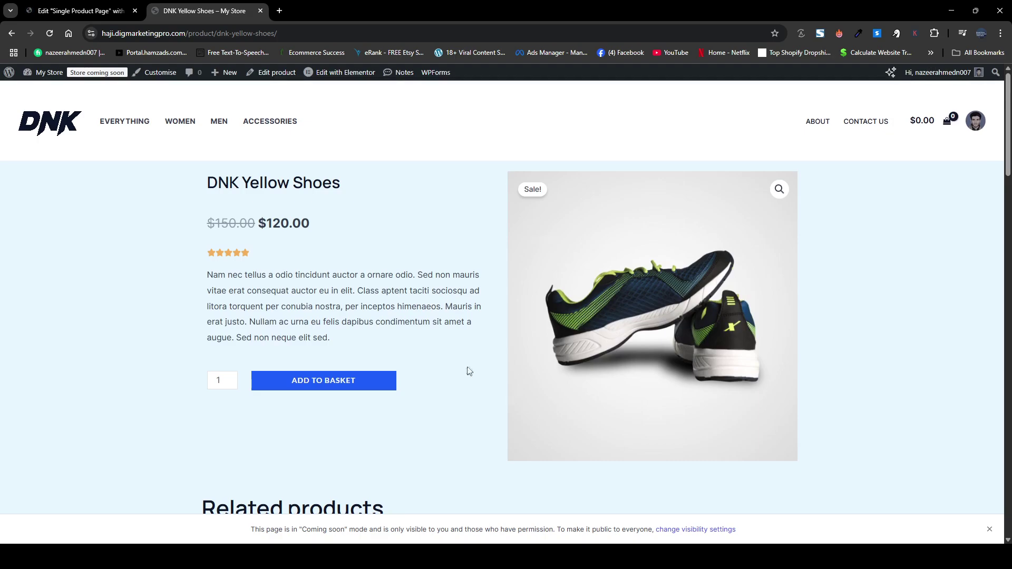
scroll(468, 371, down, 8)
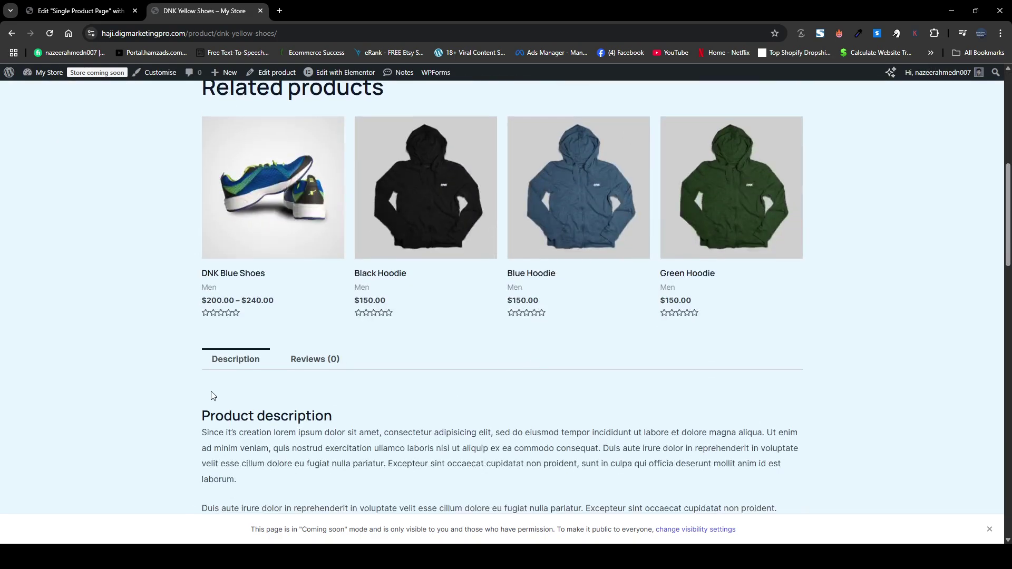
scroll(215, 396, down, 2)
scroll(276, 359, up, 4)
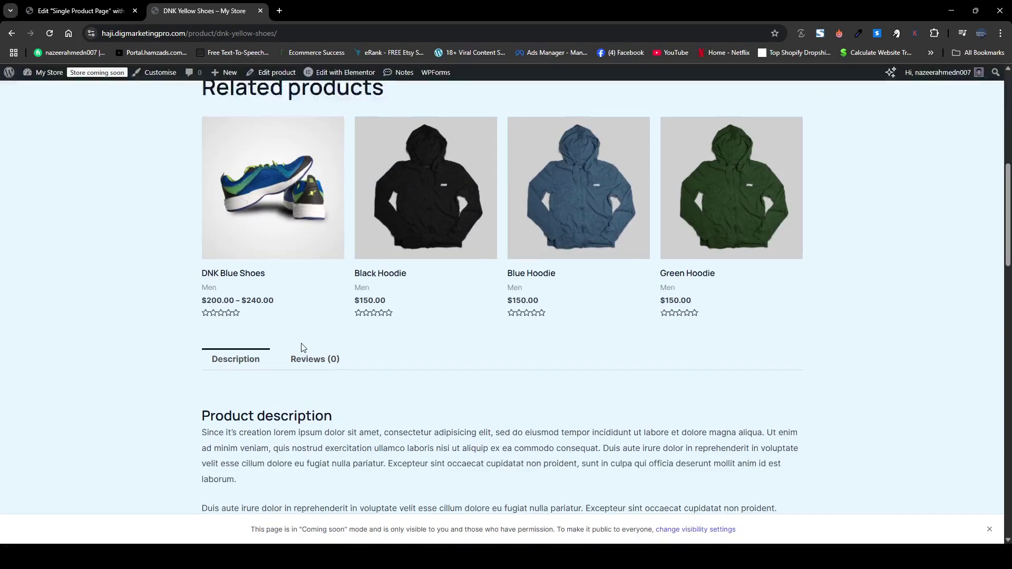
Add a flexbox container with two equal columns to the empty ShopLentor template.
click(63, 11)
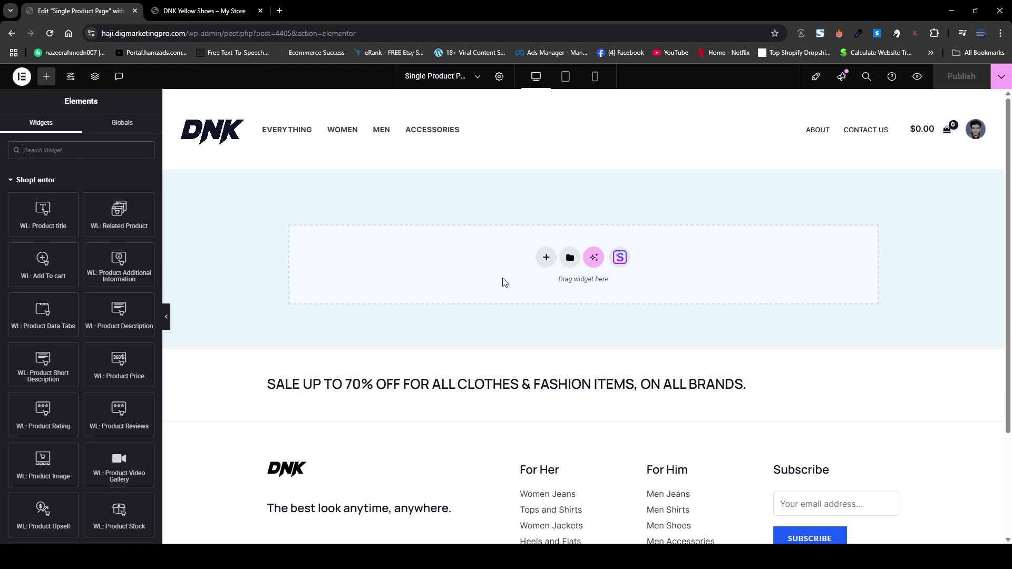
click(545, 255)
click(541, 289)
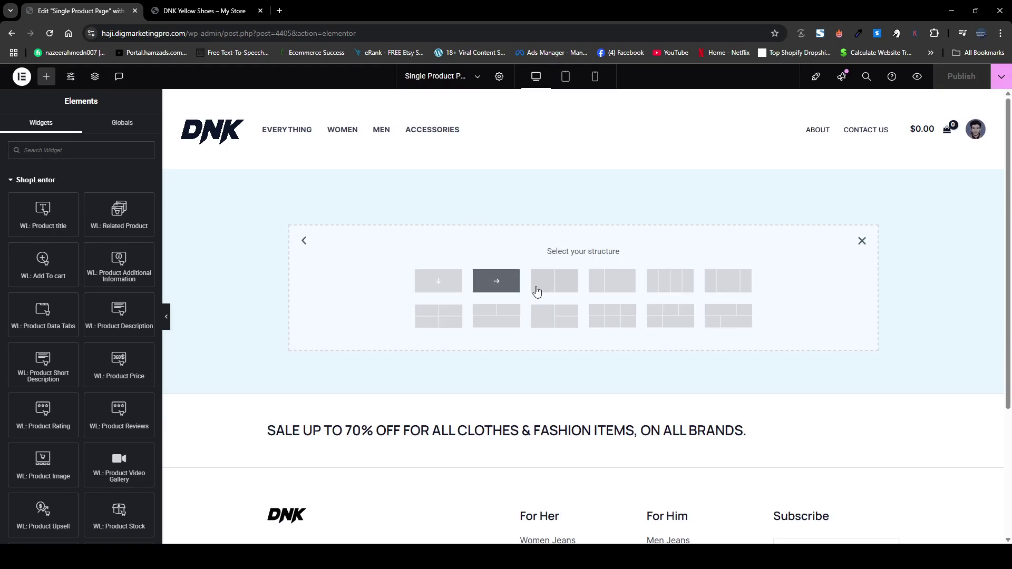
click(546, 290)
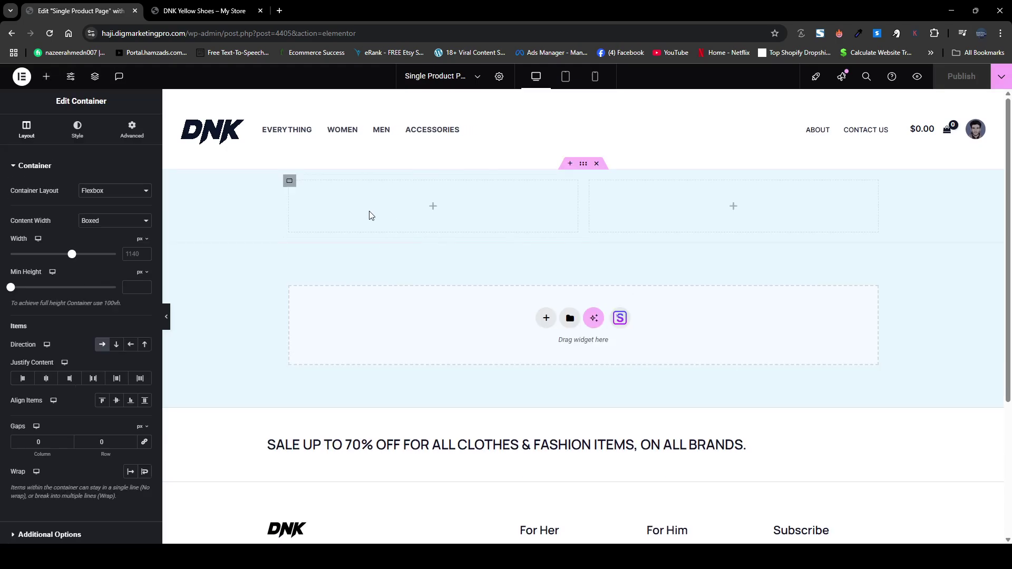
Place the WL: Product title widget in the first column, with the WL: Product Rating widget below it.
click(47, 76)
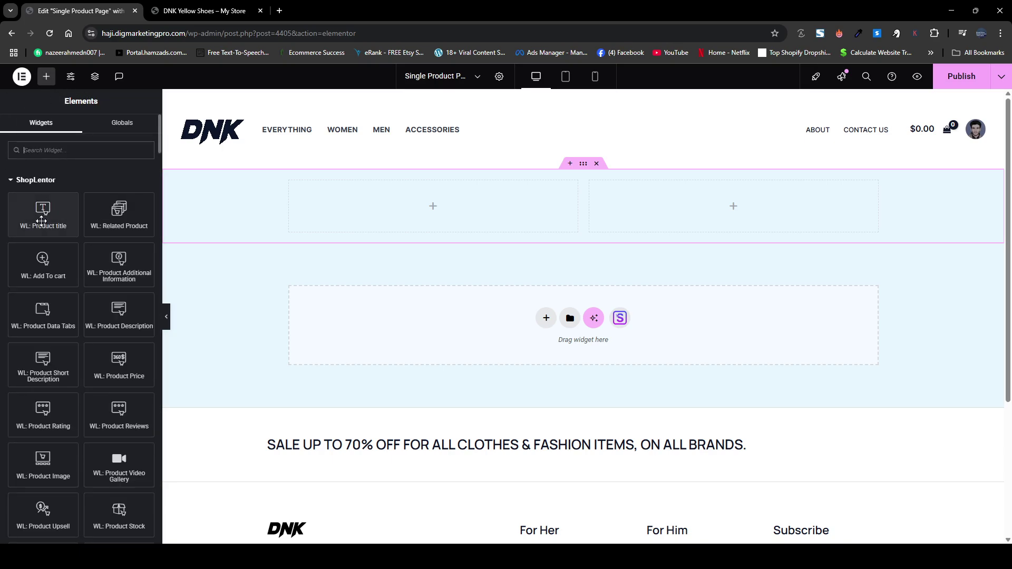
drag(44, 221, 415, 230)
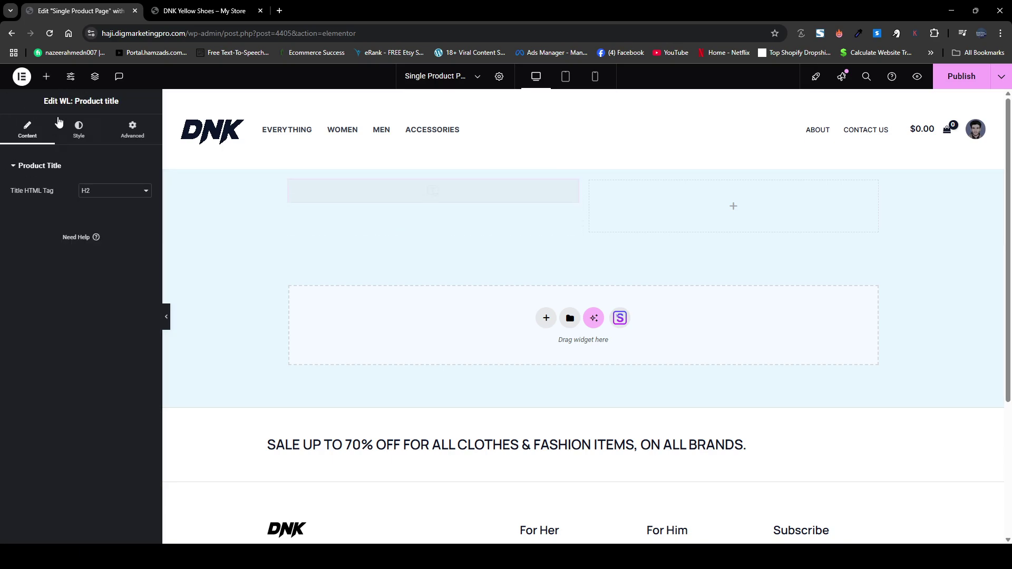
click(46, 76)
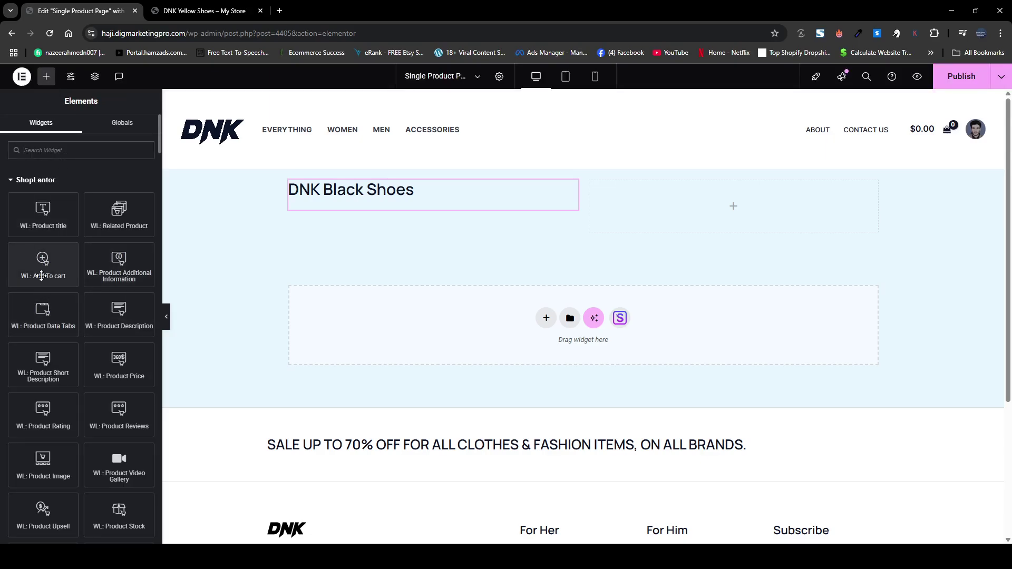
drag(43, 414, 401, 206)
Place the WL: Product Price widget directly below the product title and delete the WL: Product Rating widget.
click(50, 80)
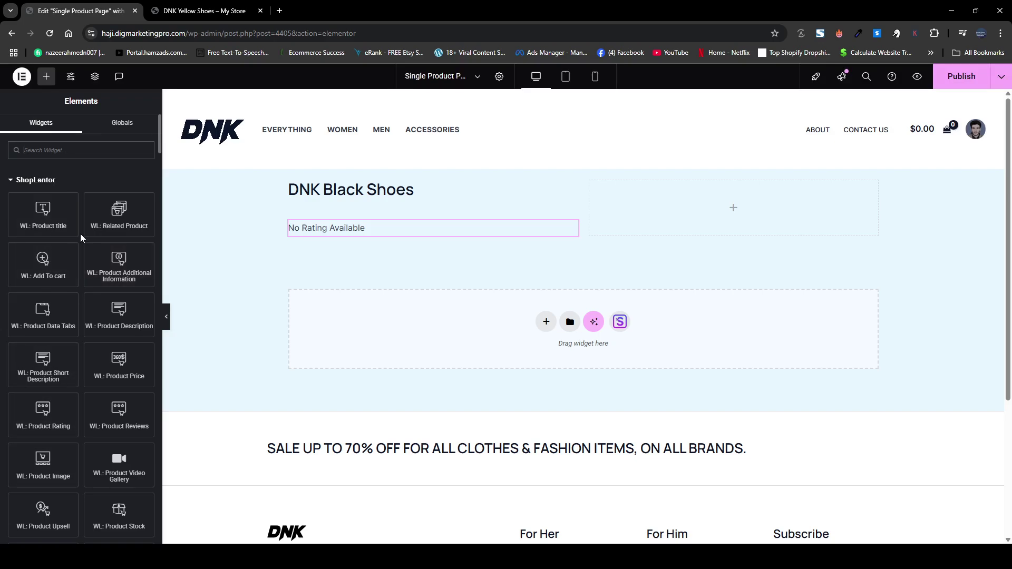
text(pr)
text(ic)
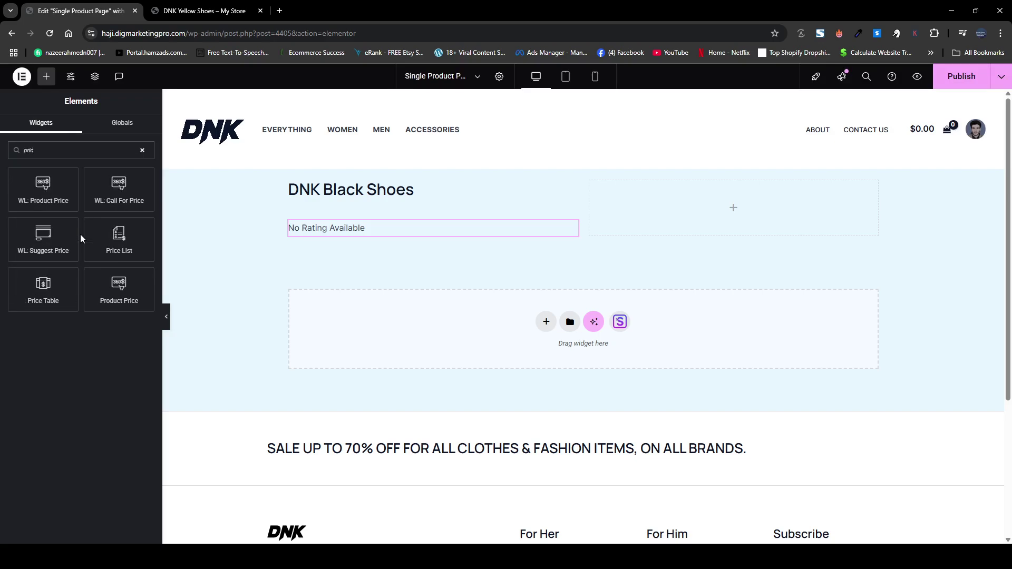
drag(55, 201, 337, 207)
right_click(353, 270)
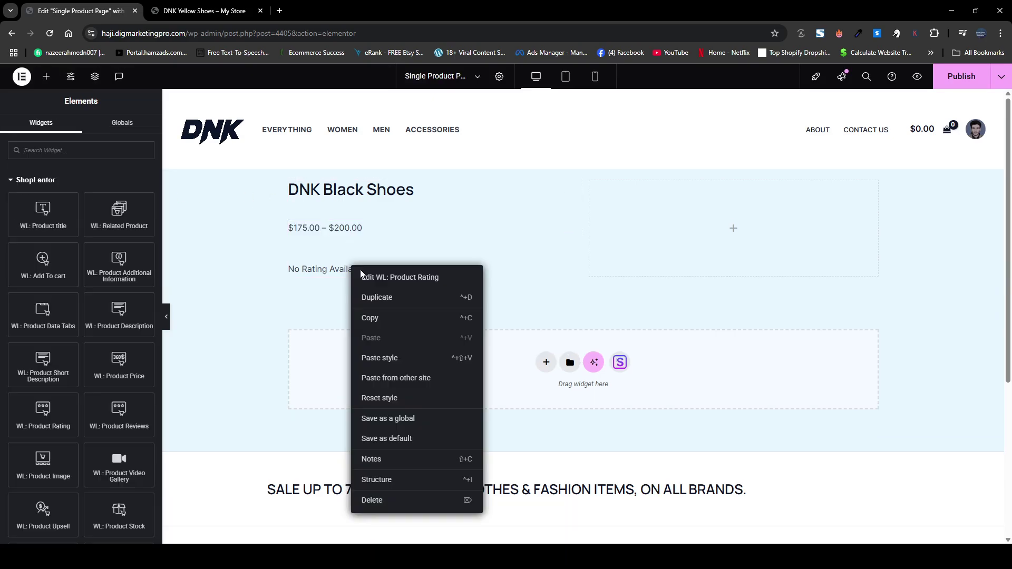
click(380, 501)
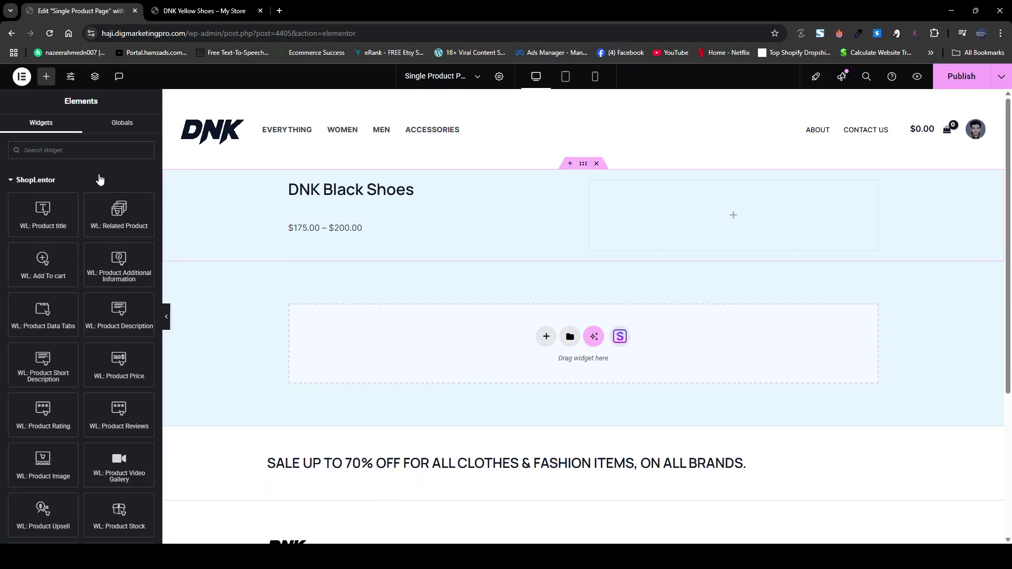
Try the WL: Product Tab widget below the price and delete the whole two-column container.
scroll(55, 250, down, 6)
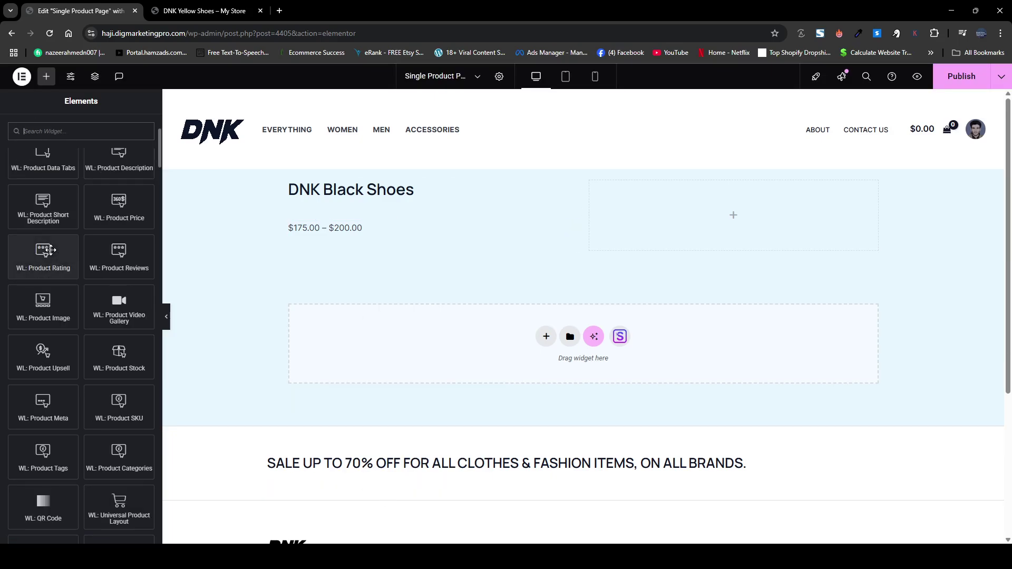
drag(43, 397, 368, 242)
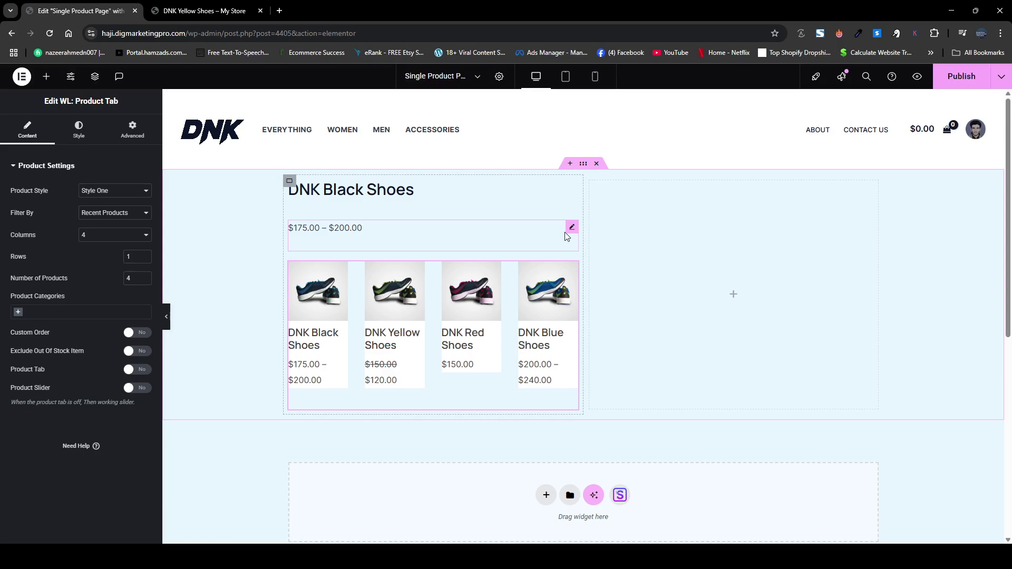
click(597, 163)
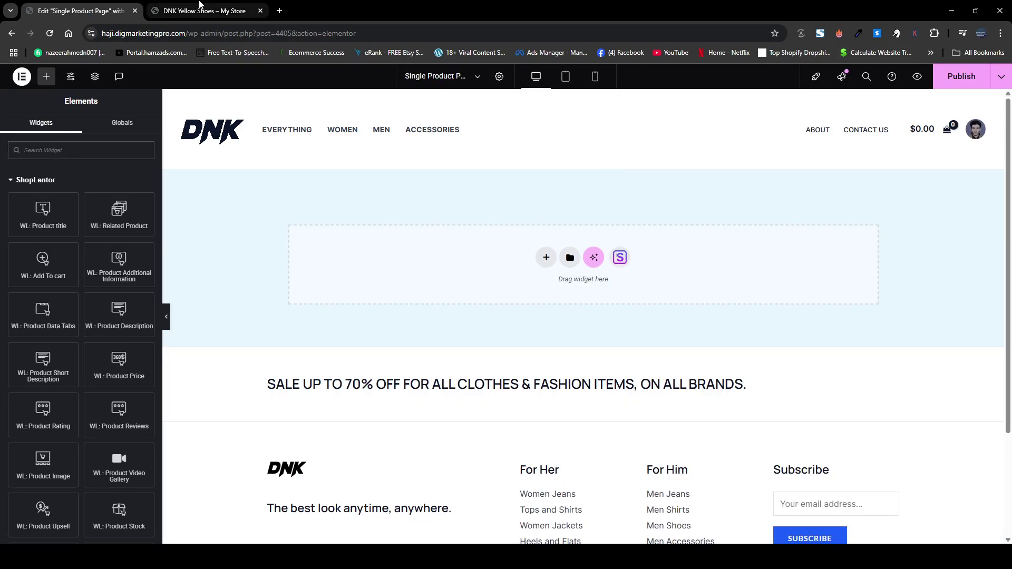
Open the store's WordPress dashboard in a separate browser tab from the live product page and move it ahead of the other tabs.
click(200, 10)
click(279, 11)
click(200, 11)
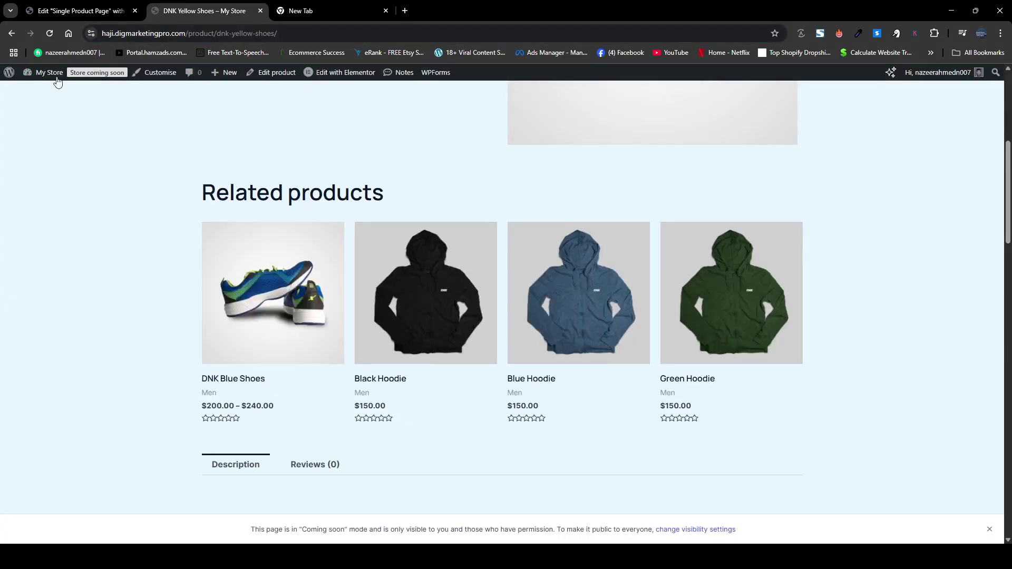
mouse_move(42, 73)
middle_click(40, 91)
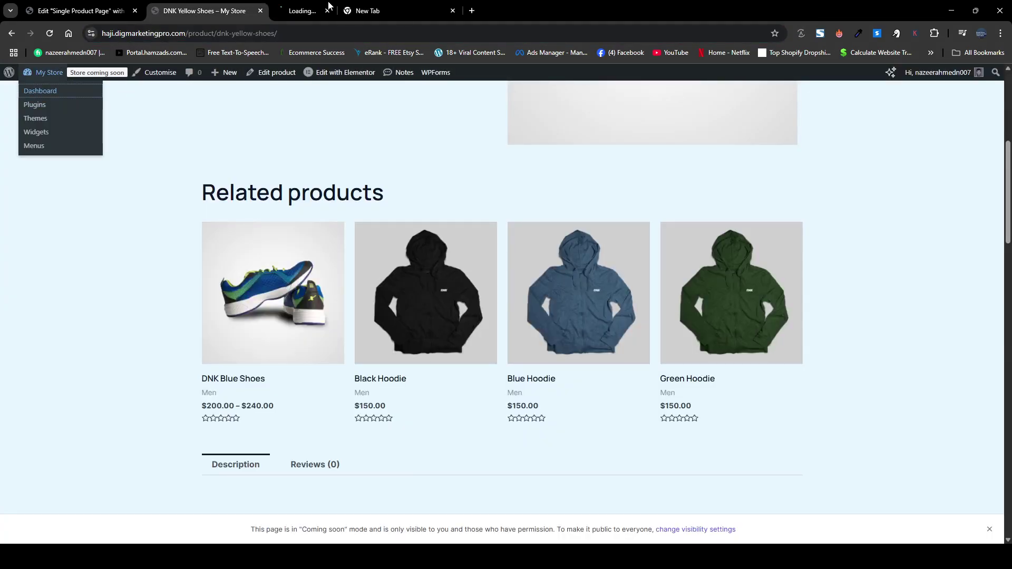
drag(311, 10, 95, 6)
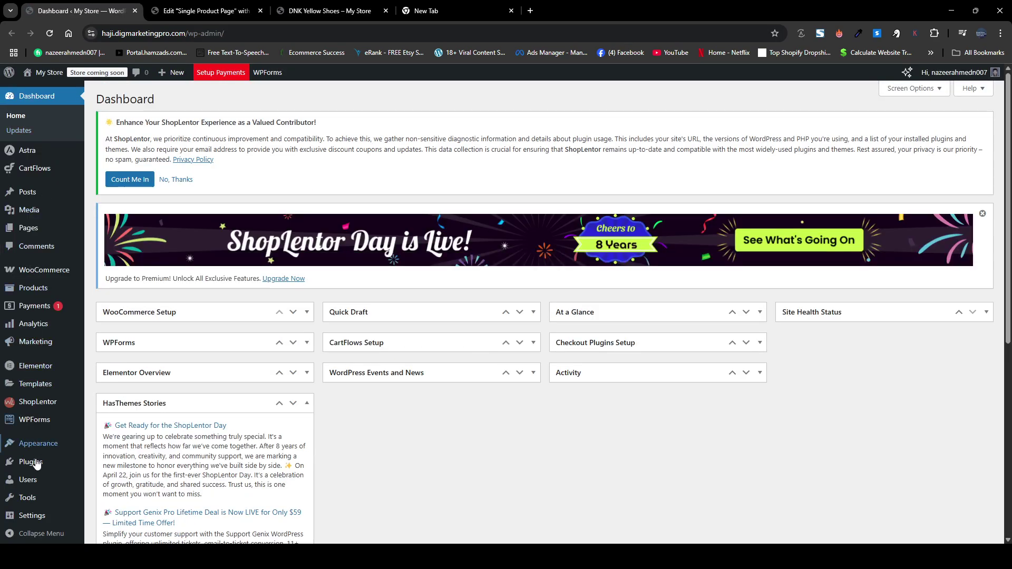
Deactivate the Elementor Pro plugin in the installed plugins list.
click(36, 463)
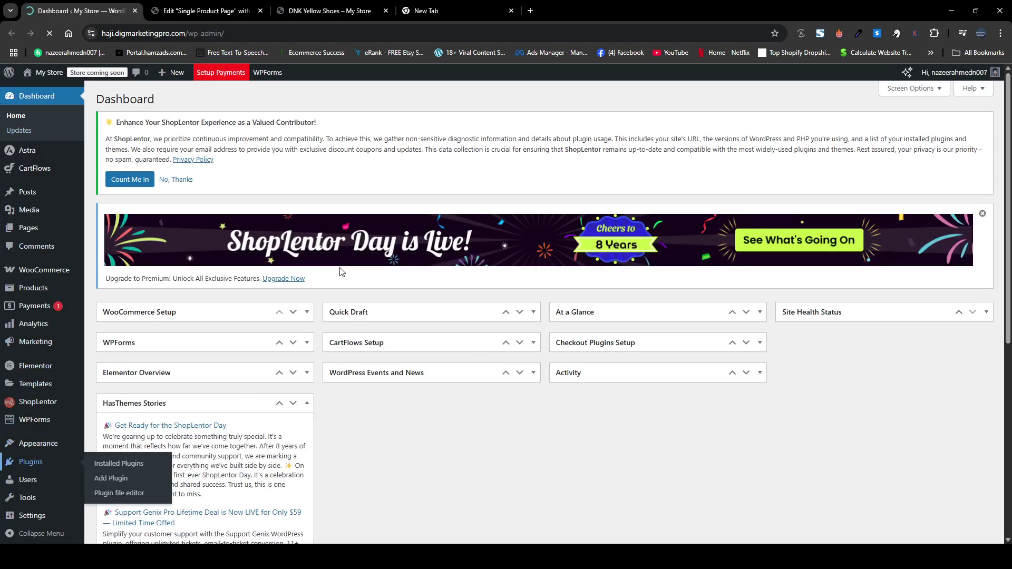
scroll(187, 414, down, 1)
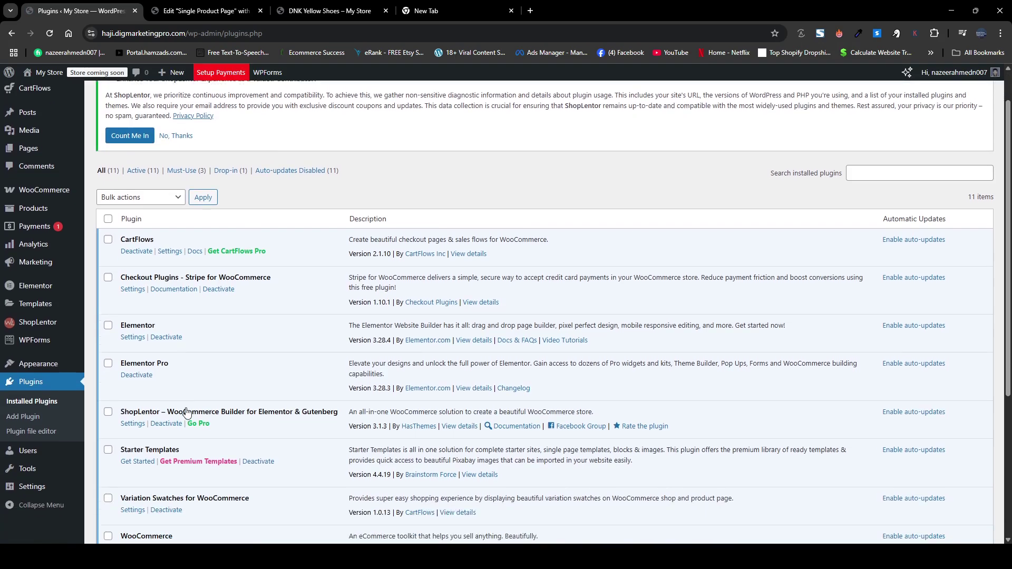
click(138, 367)
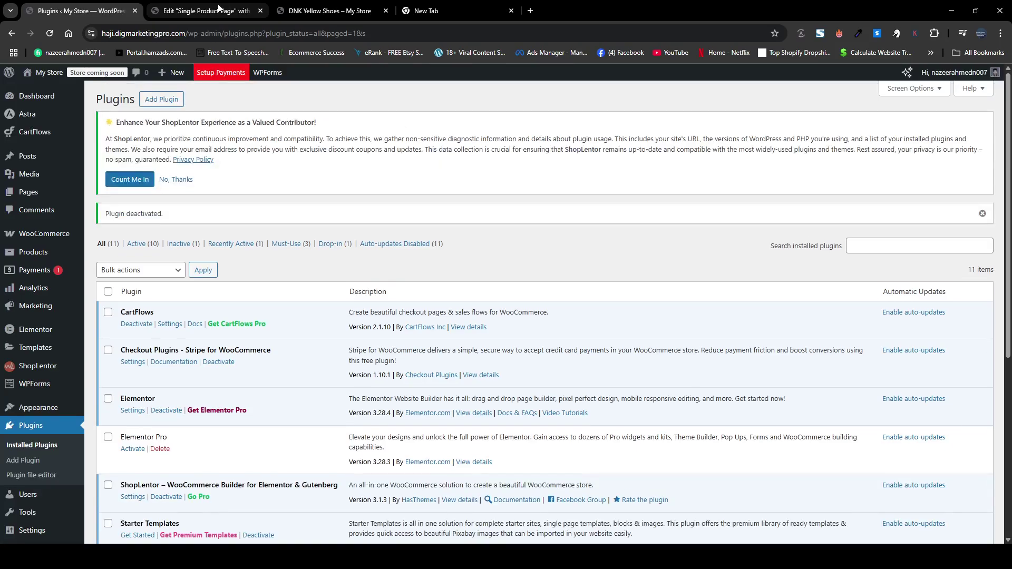
Reload the Single Product Page template in Elementor and add a flexbox container with two equal columns.
click(219, 8)
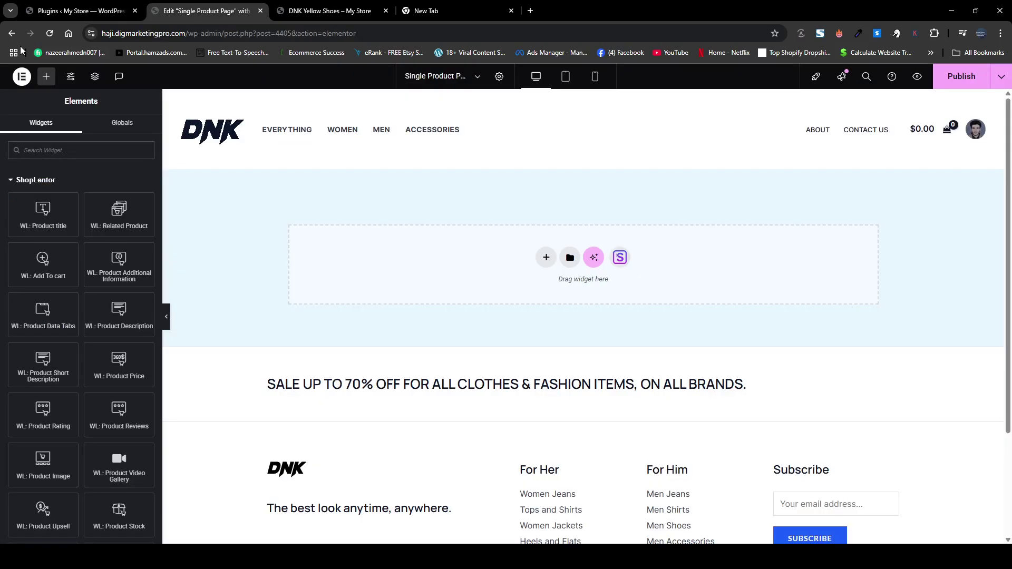
click(51, 35)
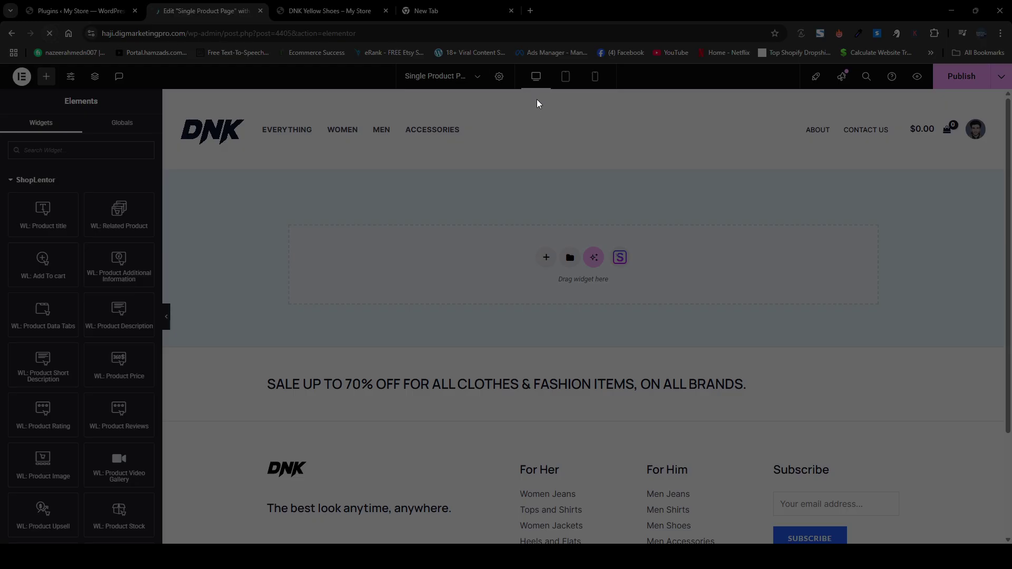
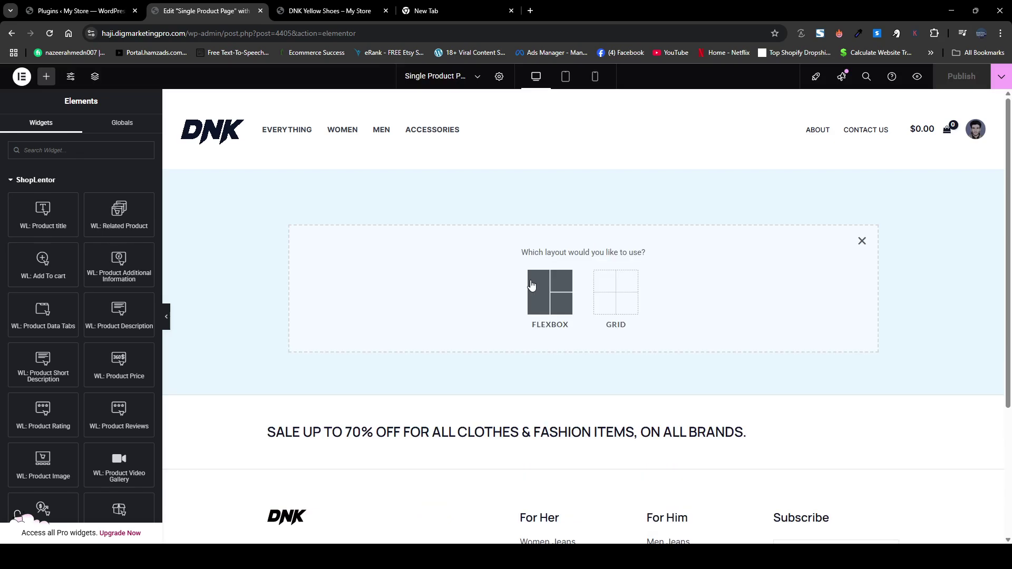
click(533, 285)
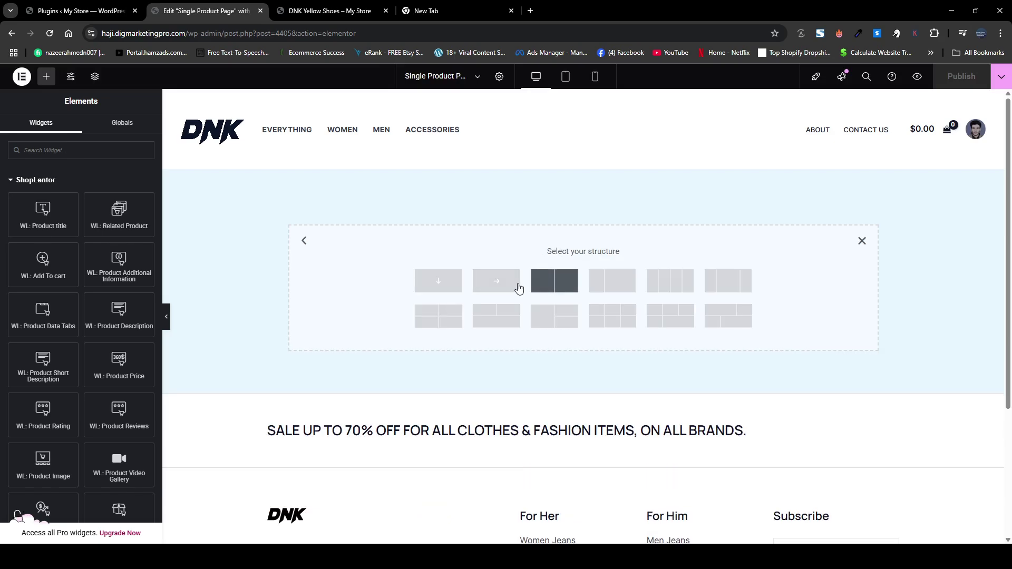
click(532, 290)
Place the WL: Product title widget in the first column, with the WL: Product Price widget below it.
click(46, 77)
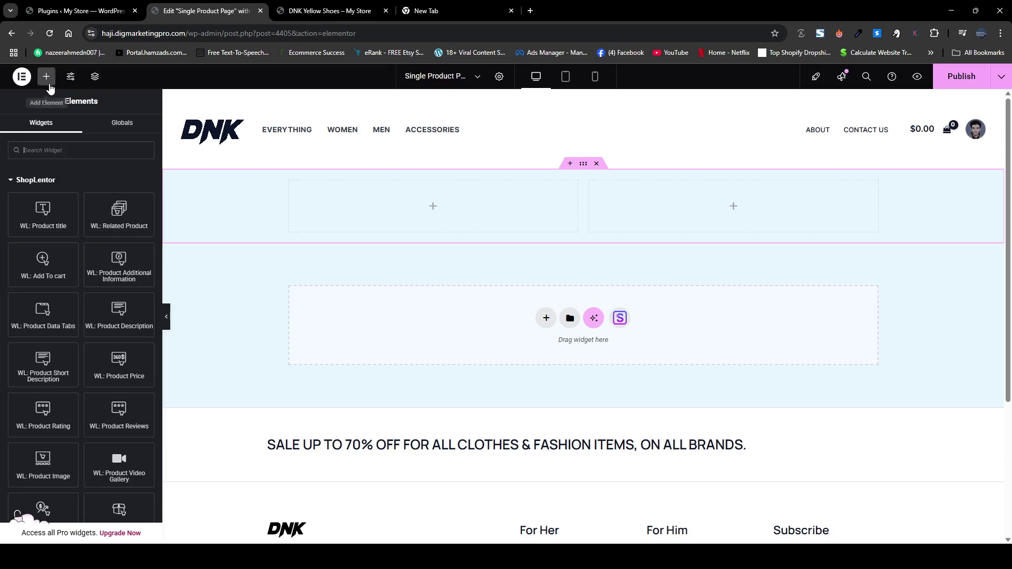
drag(37, 217, 319, 222)
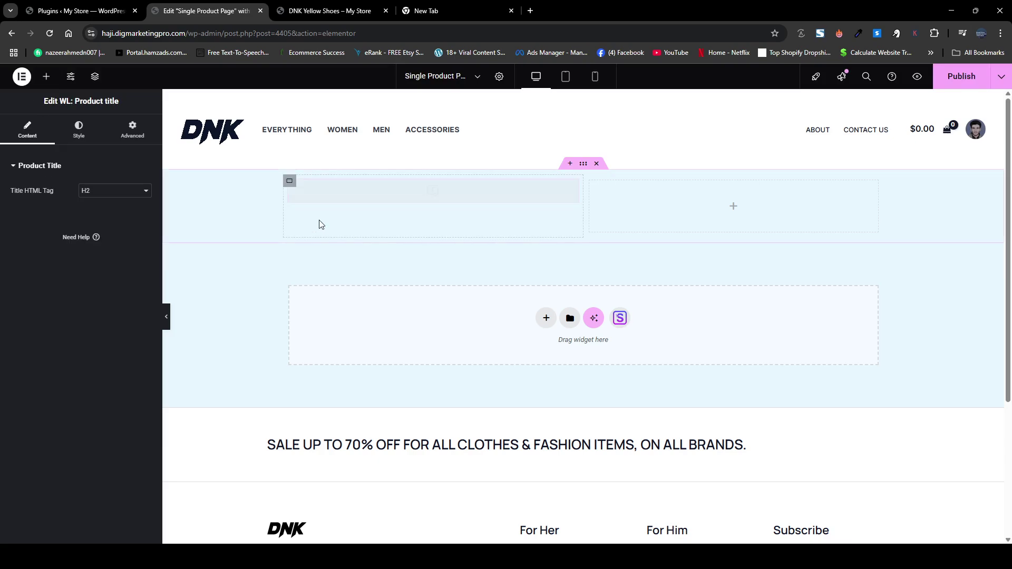
click(46, 77)
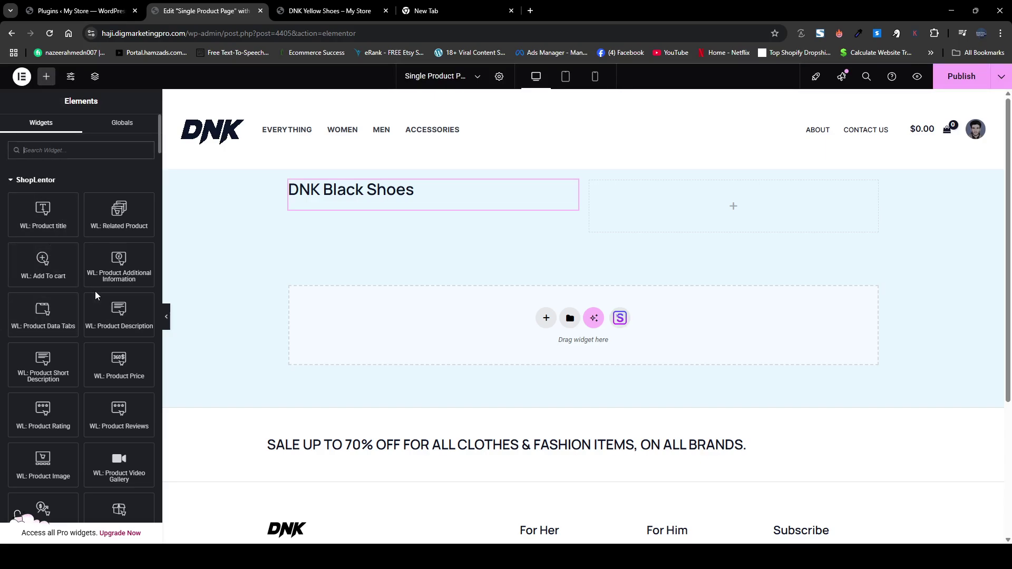
drag(99, 374, 344, 208)
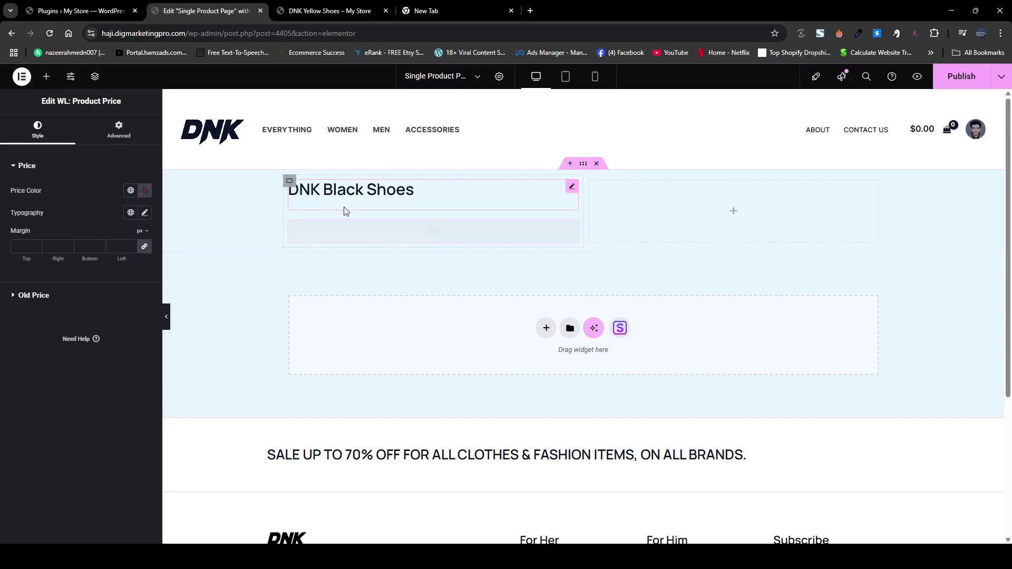
Try the full WL: Product Description widget below the price and remove it.
click(46, 76)
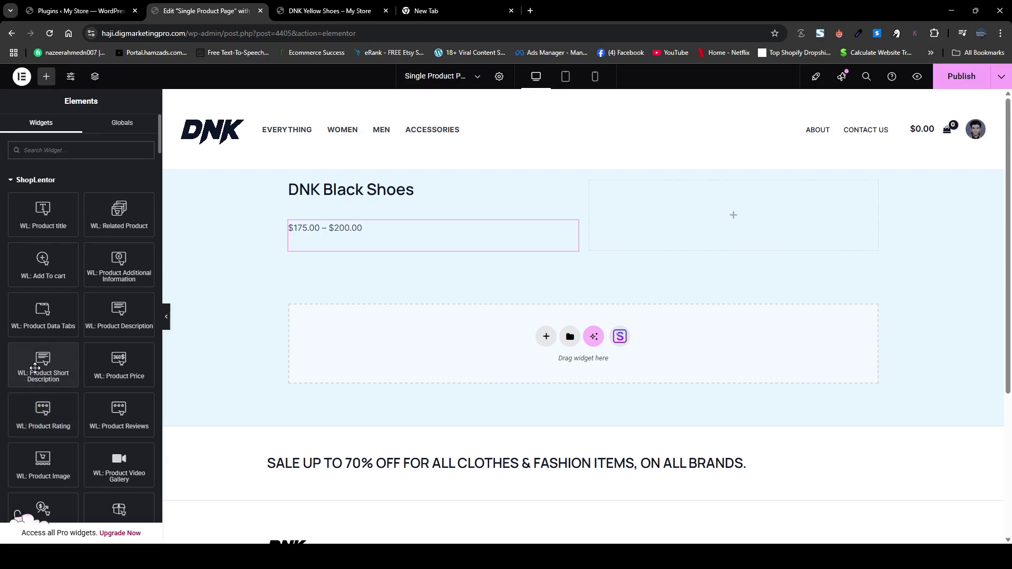
text(des)
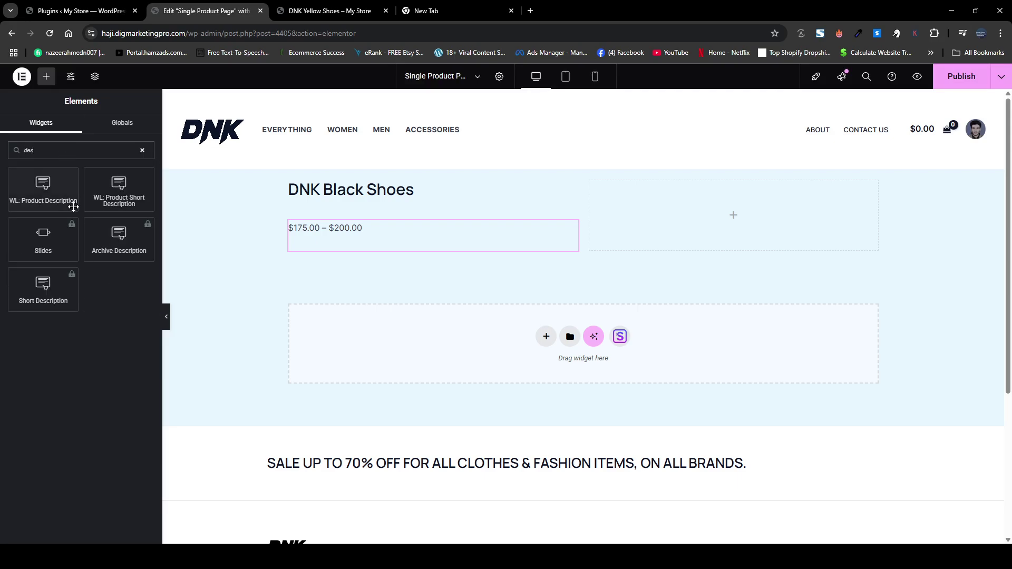
drag(41, 187, 365, 243)
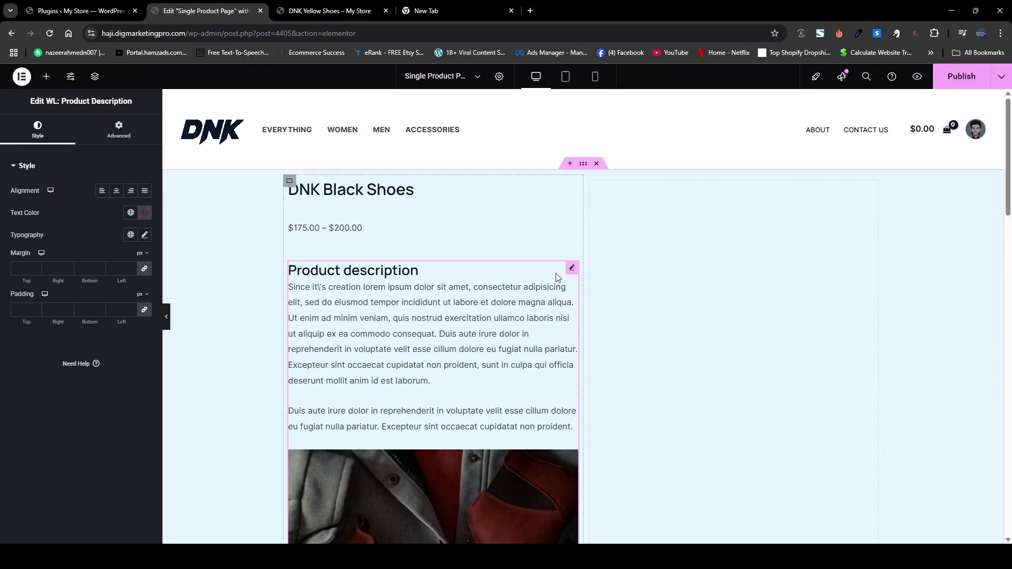
key(Delete)
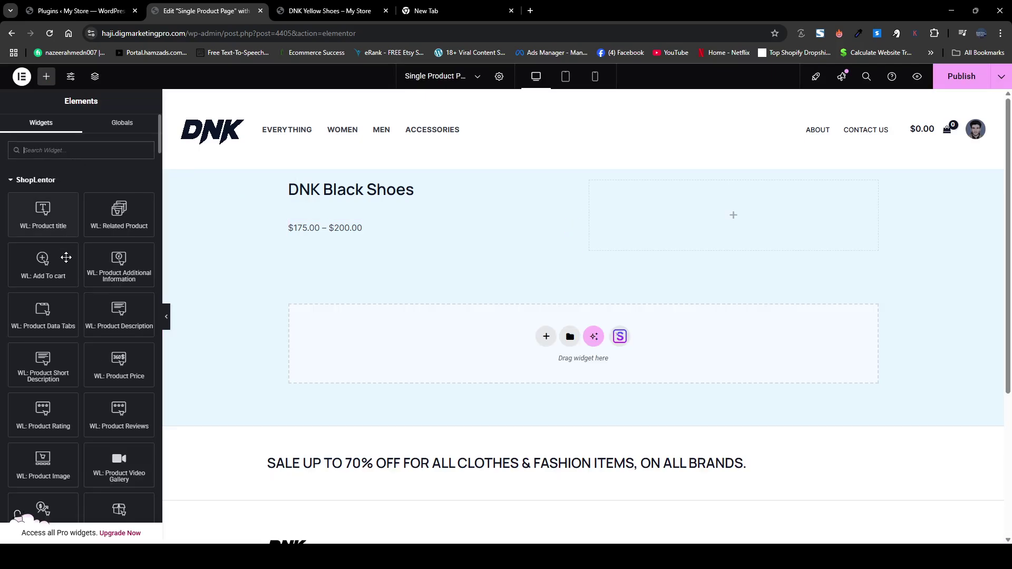
Add the WL: Product Short Description widget below the price, followed by the WL: Add To cart widget.
text(short)
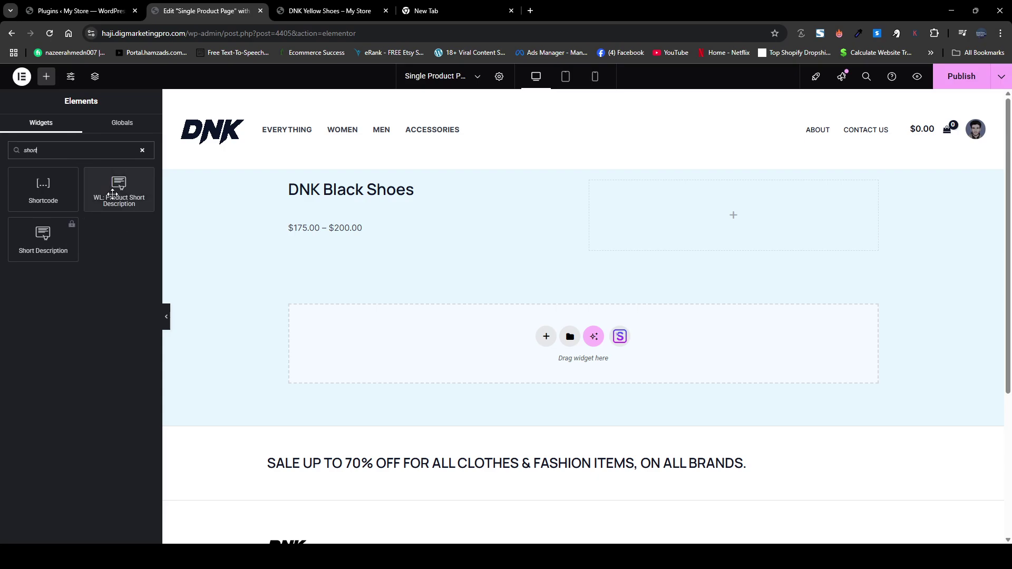
drag(118, 189, 350, 247)
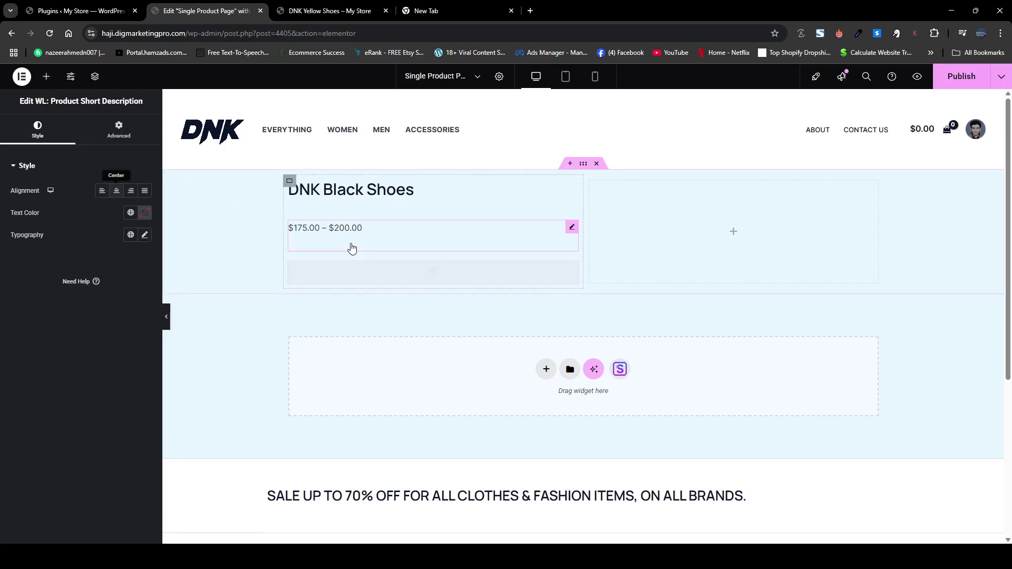
click(41, 79)
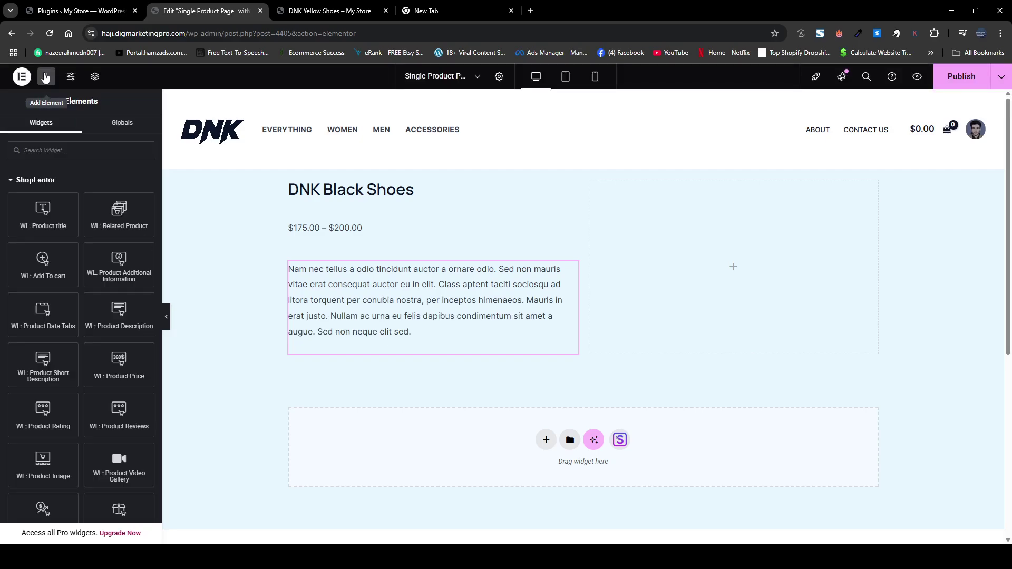
drag(43, 263, 348, 354)
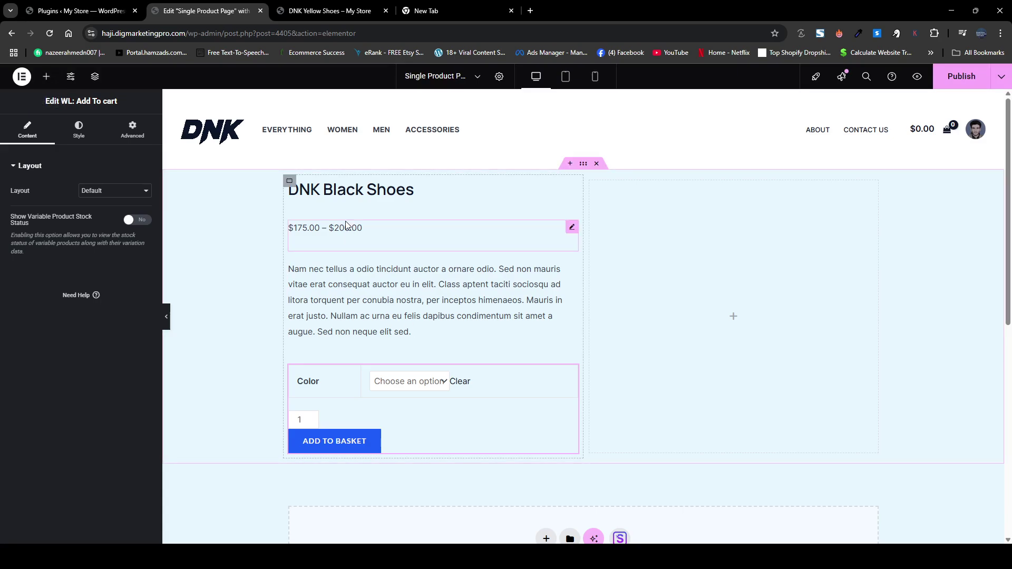
Move the product price between the short description and add-to-cart section, and compare the layout with the live DNK Yellow Shoes page.
click(572, 227)
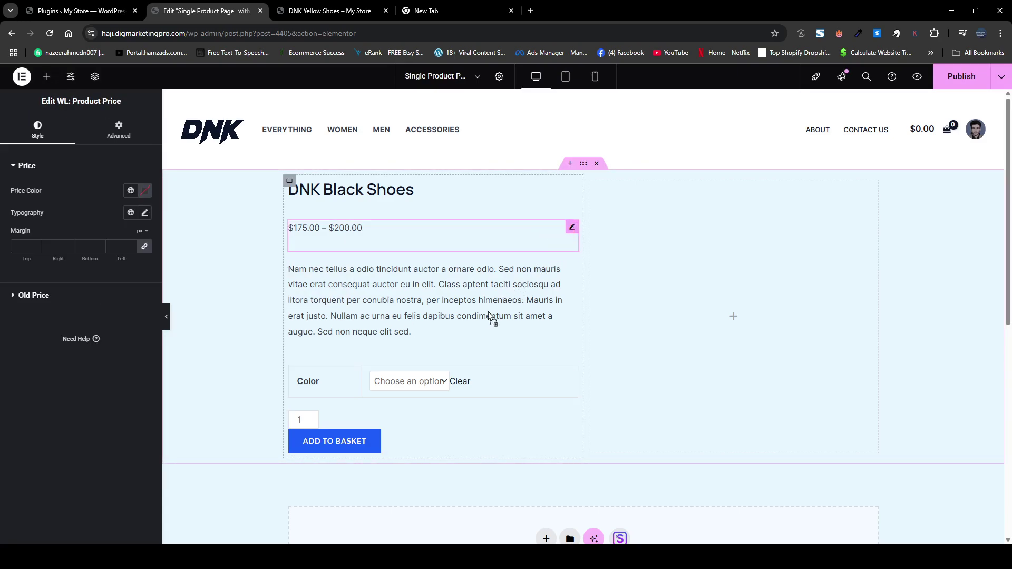
drag(486, 316, 365, 333)
click(337, 11)
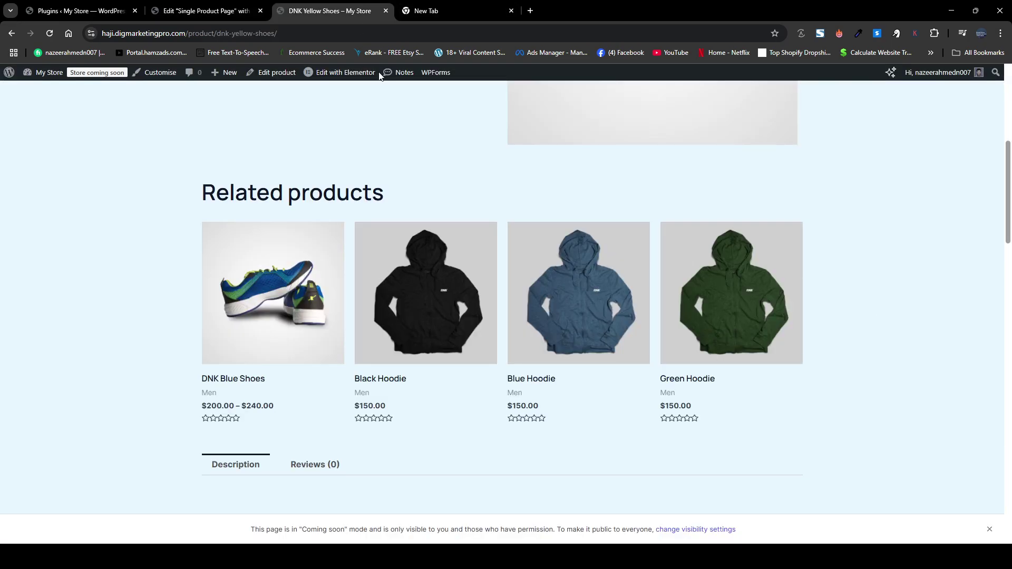
scroll(358, 293, up, 6)
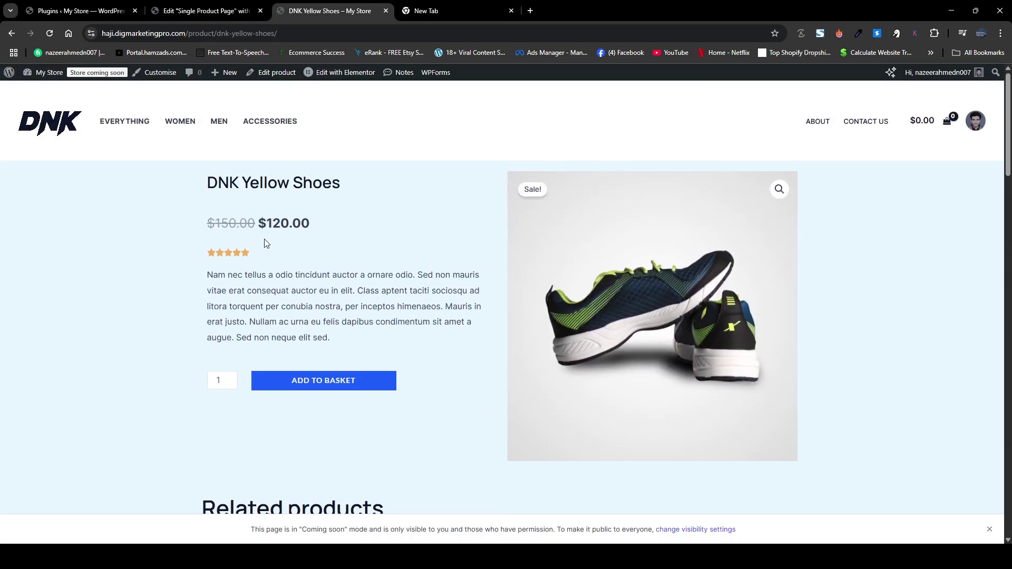
click(206, 11)
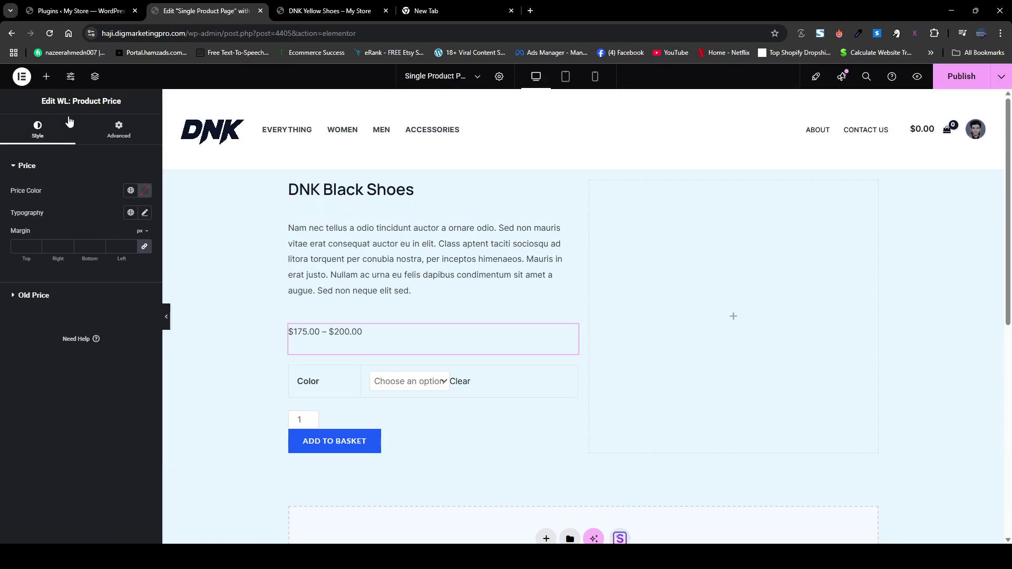
Search the widgets for "image" and place the WL: Product Image widget in the empty second column.
click(47, 77)
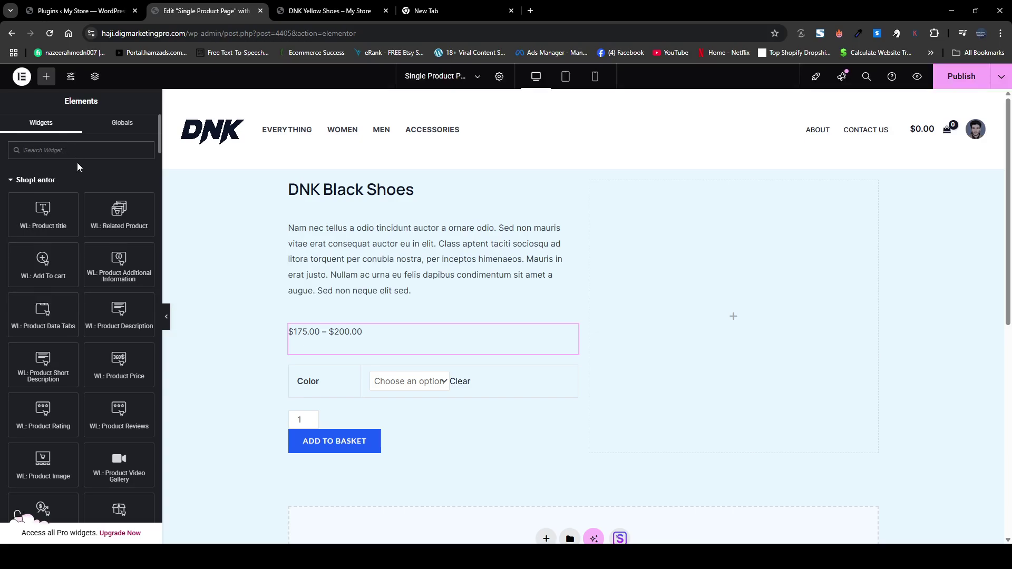
text(image)
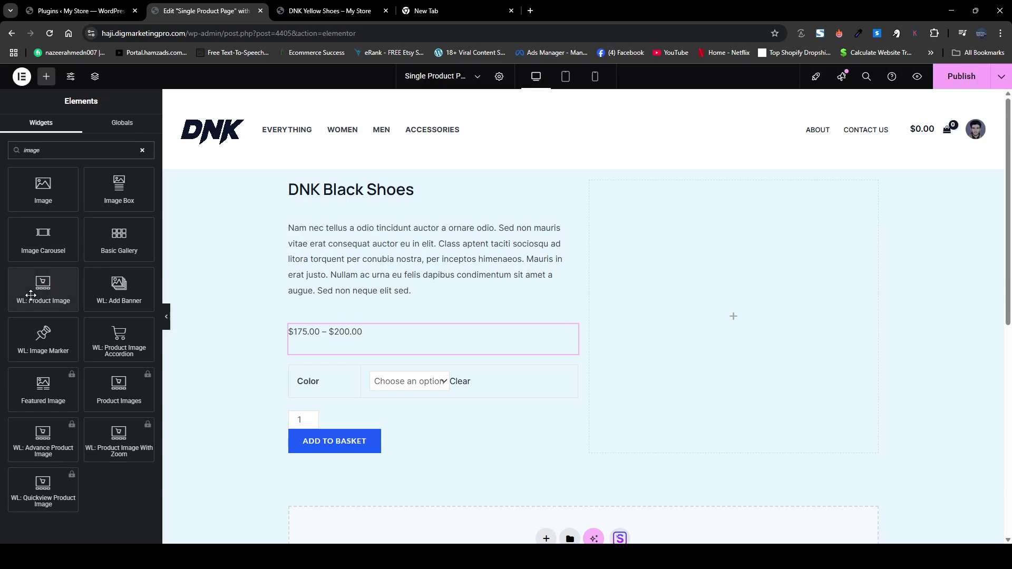
drag(29, 293, 672, 286)
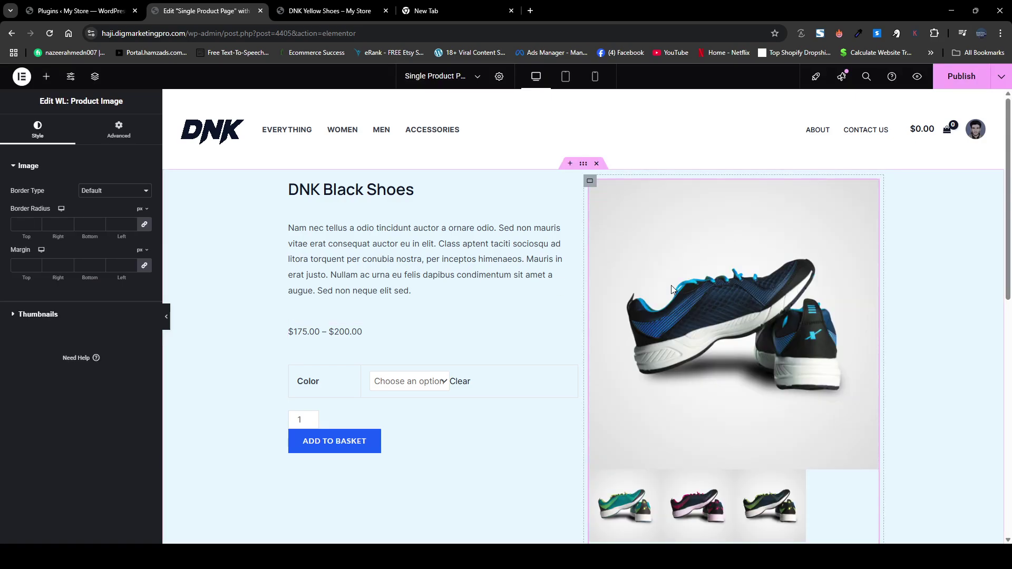
scroll(671, 290, down, 2)
scroll(670, 294, up, 2)
Publish the Single Product Page template and reload the live DNK Yellow Shoes page to check its layout.
click(958, 80)
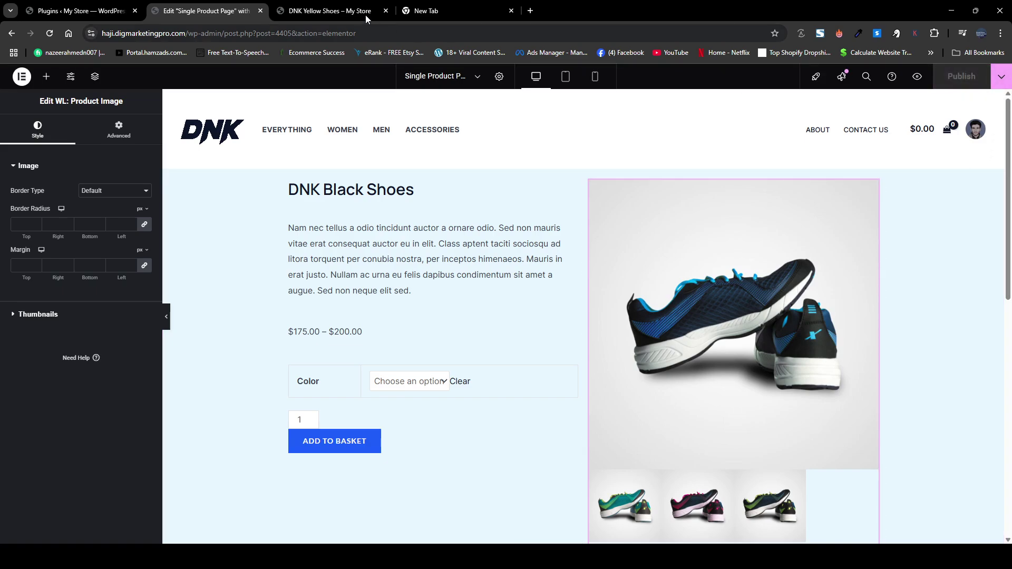
click(327, 11)
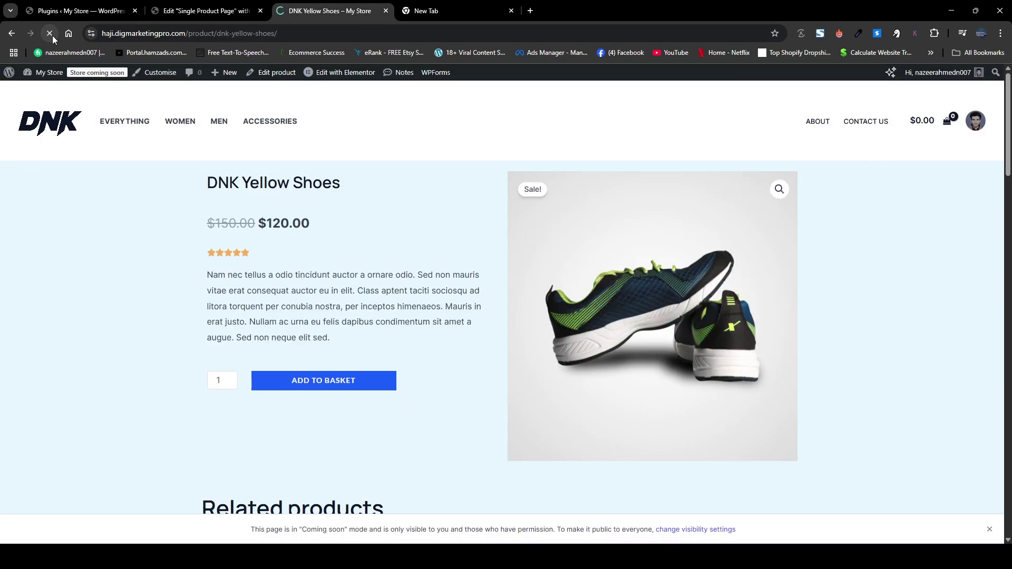
scroll(395, 358, down, 5)
scroll(392, 365, up, 2)
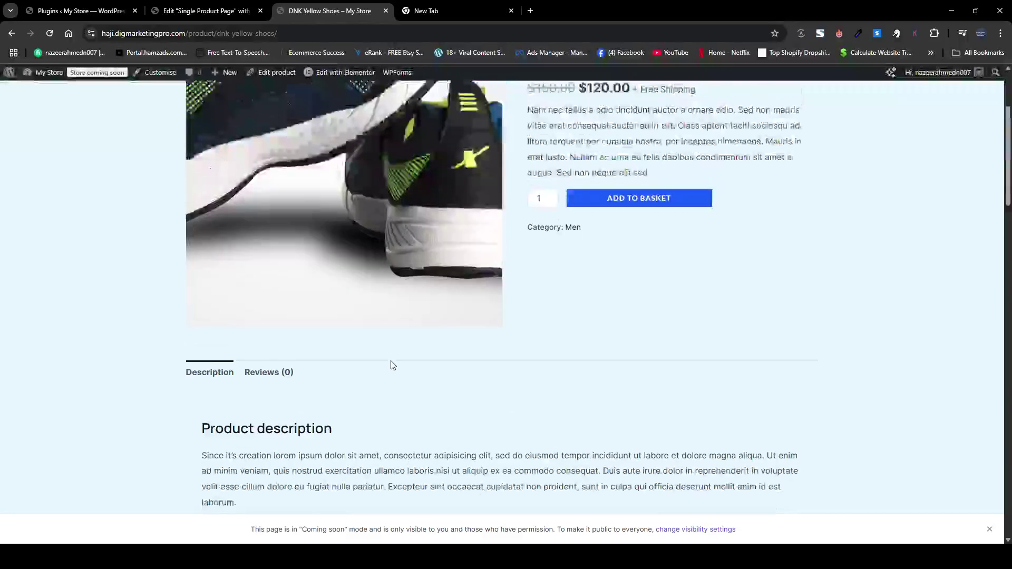
scroll(393, 365, up, 3)
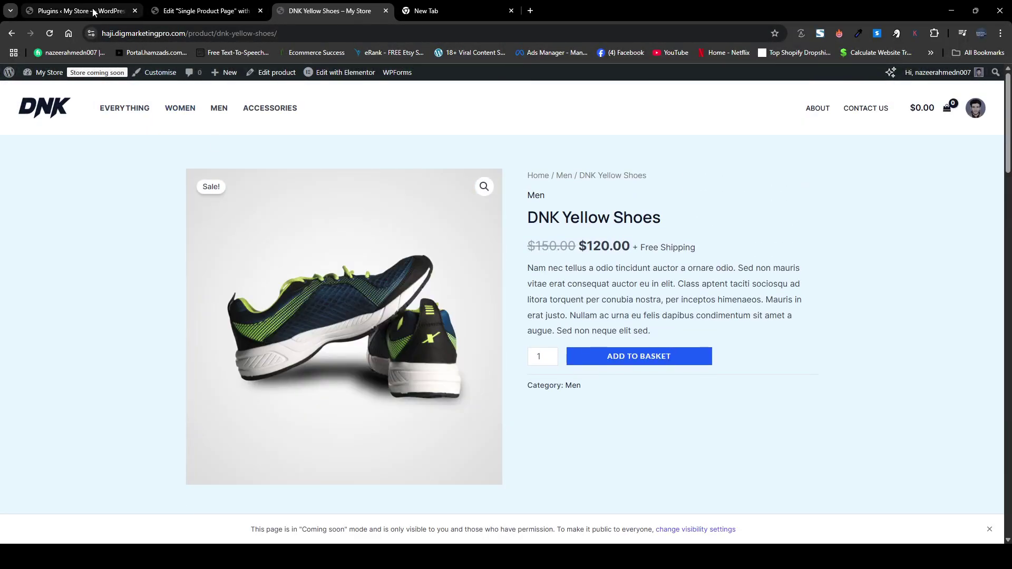
Enable Single Product Page as the default single template in the ShopLentor Template Builder.
click(93, 11)
mouse_move(48, 371)
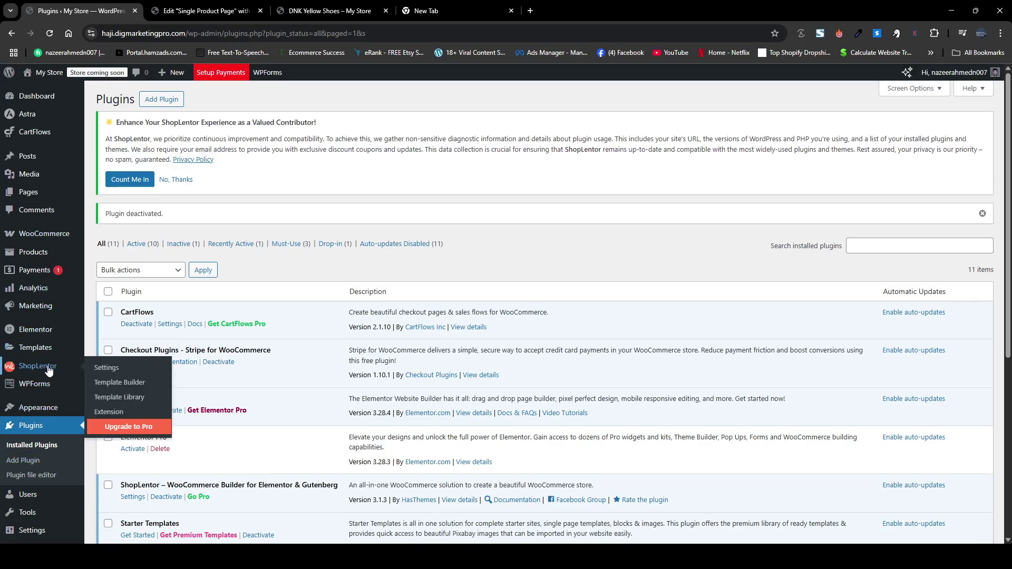
click(126, 380)
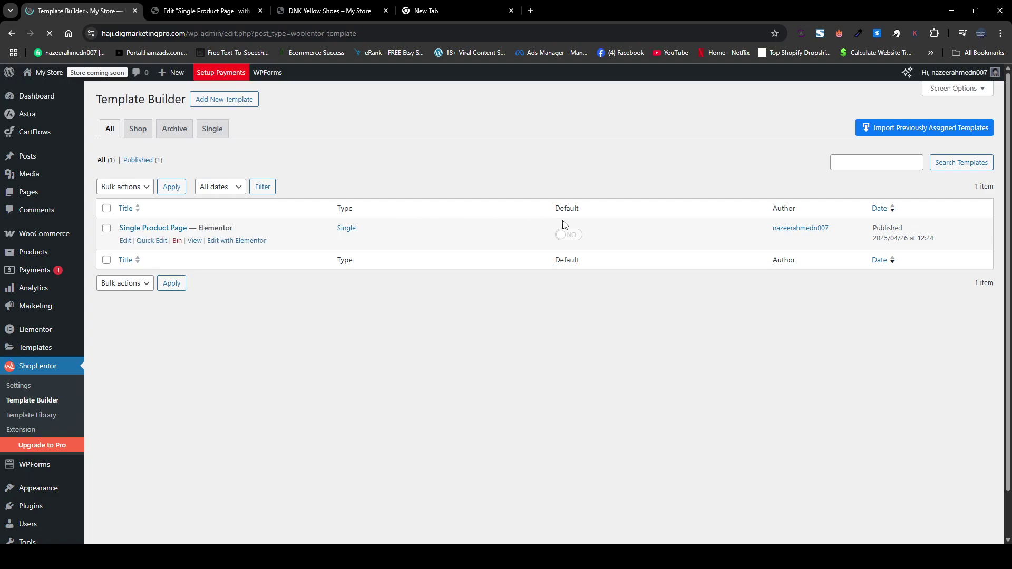
click(573, 238)
Reload the live DNK Yellow Shoes page and examine its layout with the default ShopLentor template applied.
click(330, 11)
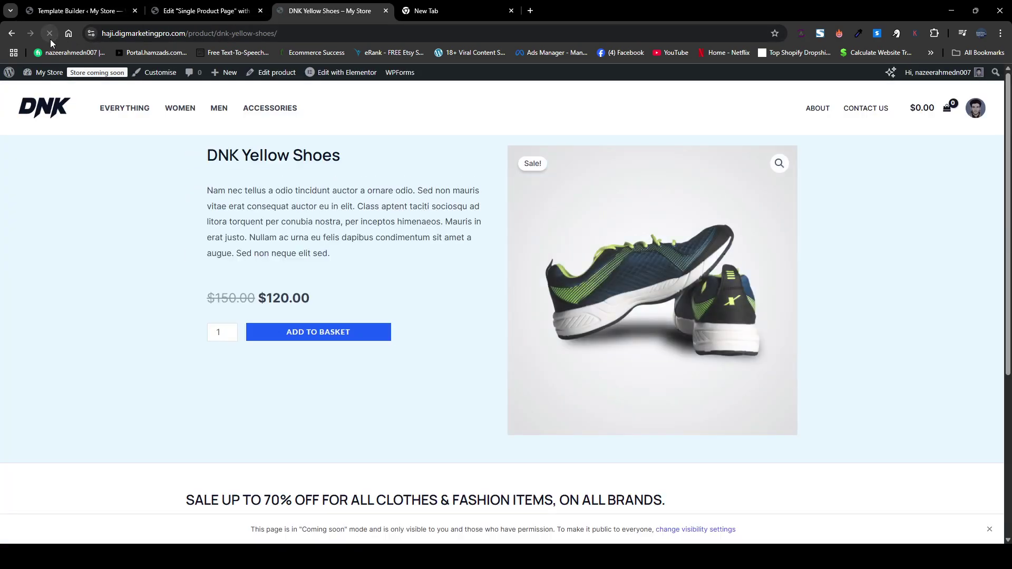
scroll(370, 342, down, 5)
scroll(371, 352, up, 5)
scroll(371, 352, down, 3)
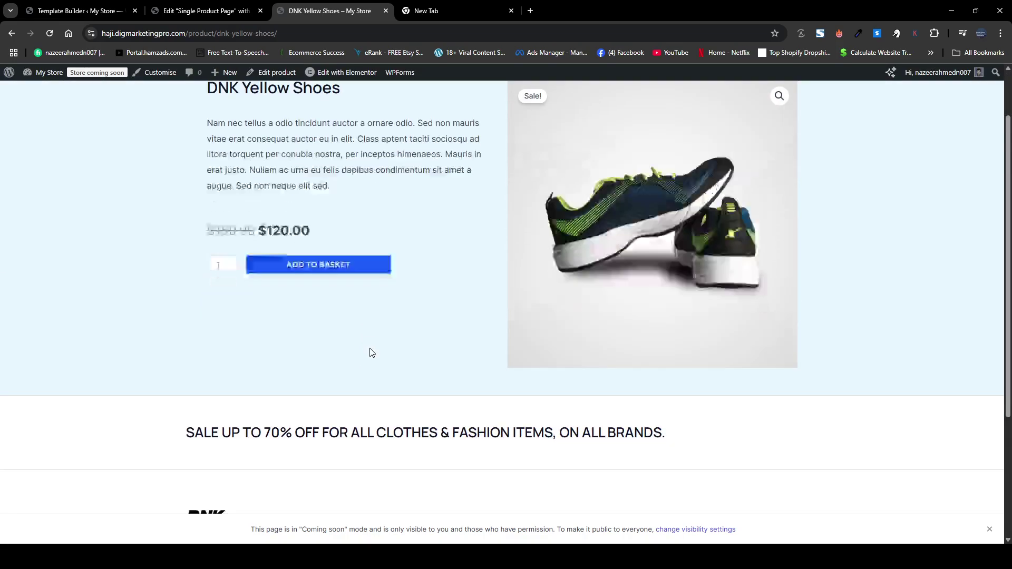
scroll(371, 353, up, 3)
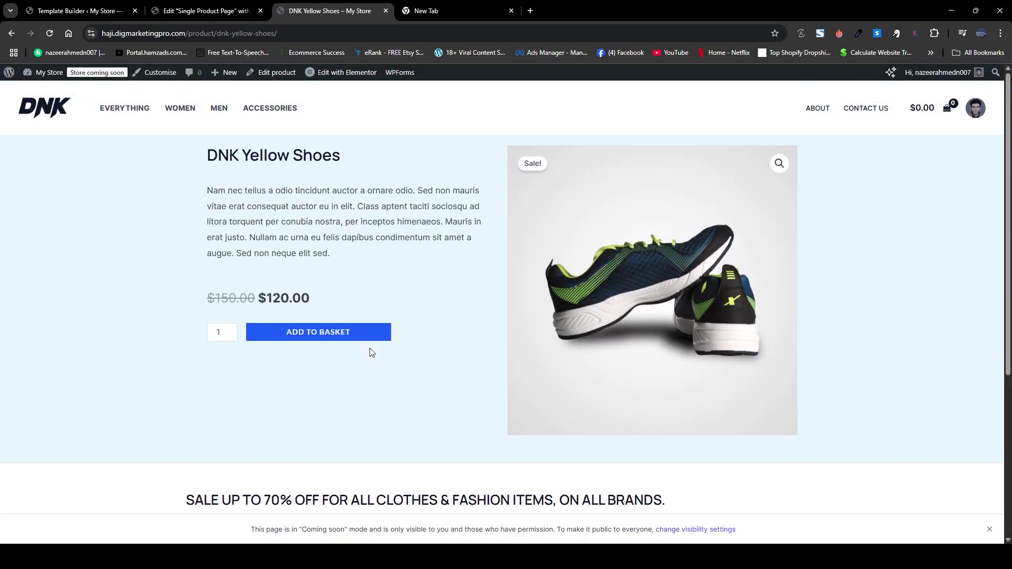